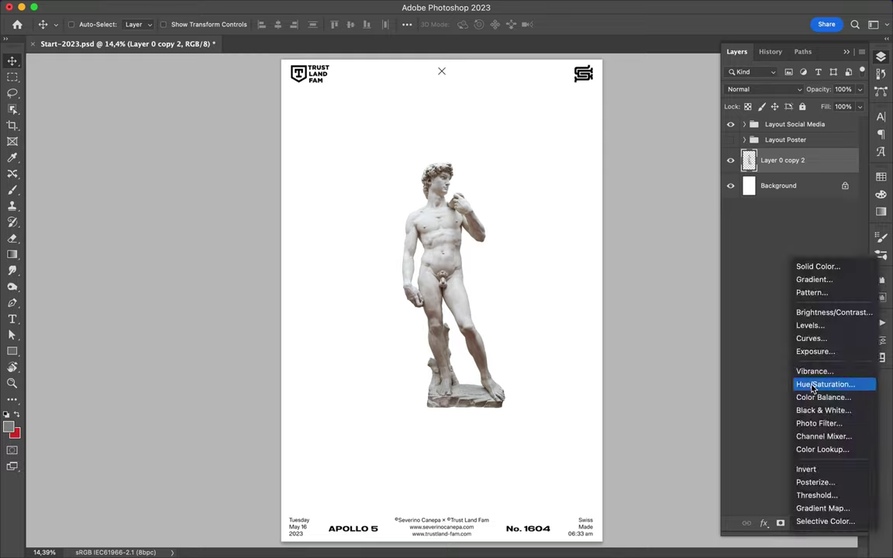
{"action": "left_click", "coordinate": [799, 528]}
- Add a Hue/Saturation adjustment to the statue and browse to Graphisme > 4 Collection > 1 FREEPIK > 1 Grunge
{"action": "left_click", "coordinate": [754, 325]}
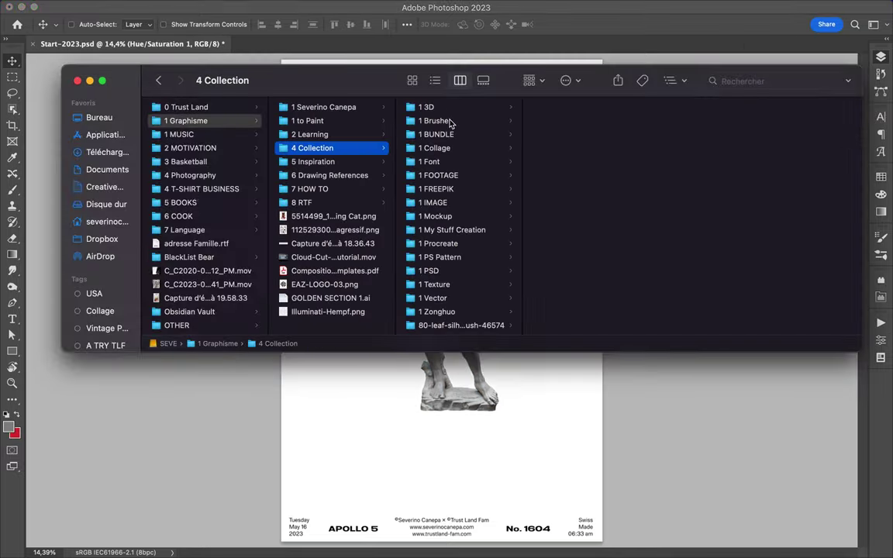
{"action": "left_click", "coordinate": [557, 162]}
{"action": "left_click", "coordinate": [571, 107]}
{"action": "left_click", "coordinate": [505, 107]}
{"action": "left_click", "coordinate": [674, 109]}
{"action": "left_click", "coordinate": [526, 243]}
{"action": "left_click", "coordinate": [247, 189]}
{"action": "left_click", "coordinate": [368, 134]}
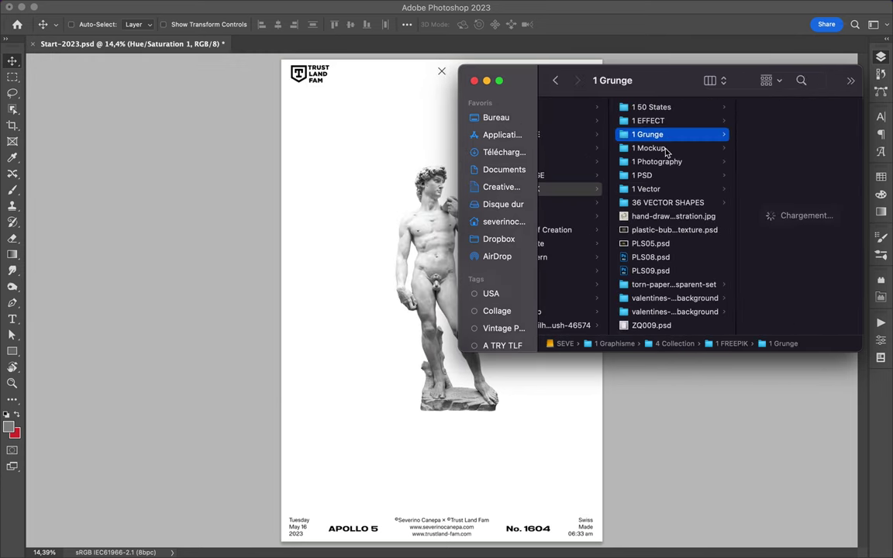
- Open the abstract-round grunge shapes file in Illustrator and place the circle over the statue's knee
{"action": "key", "text": "Right"}
{"action": "key", "text": "Down"}
{"action": "key", "text": "Down"}
{"action": "key", "text": "Down"}
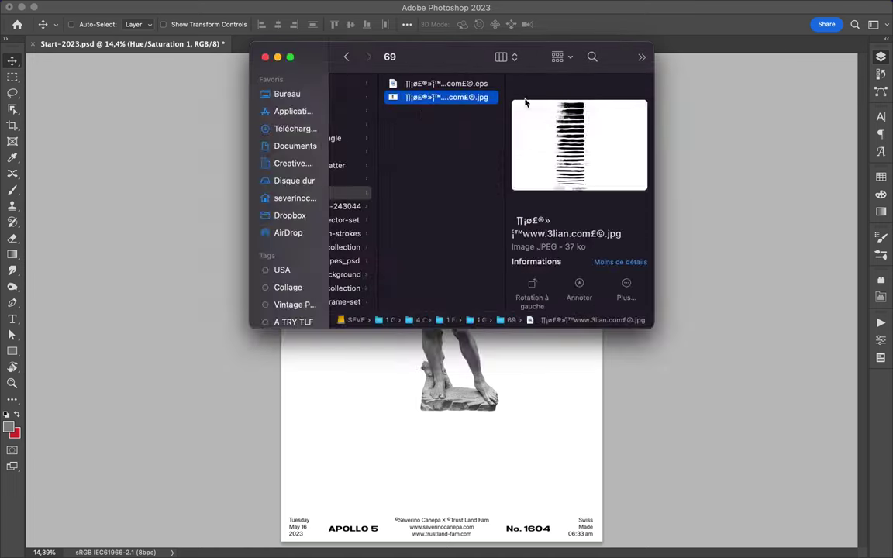
{"action": "key", "text": "Down"}
{"action": "key", "text": "Right"}
{"action": "key", "text": "Down"}
{"action": "key", "text": "super+o"}
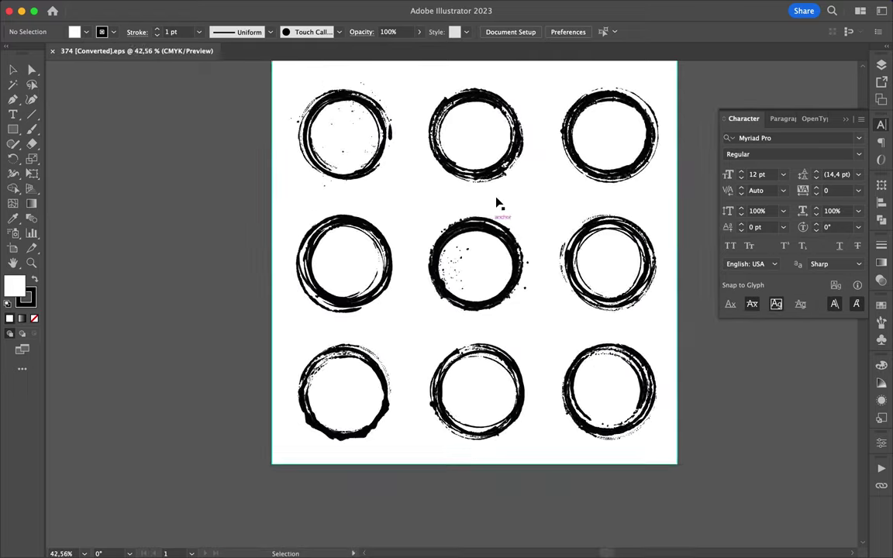
{"action": "mouse_move", "coordinate": [498, 203]}
{"action": "left_mouse_down"}
{"action": "mouse_move", "coordinate": [222, 169]}
{"action": "mouse_move", "coordinate": [502, 356]}
{"action": "left_mouse_up"}
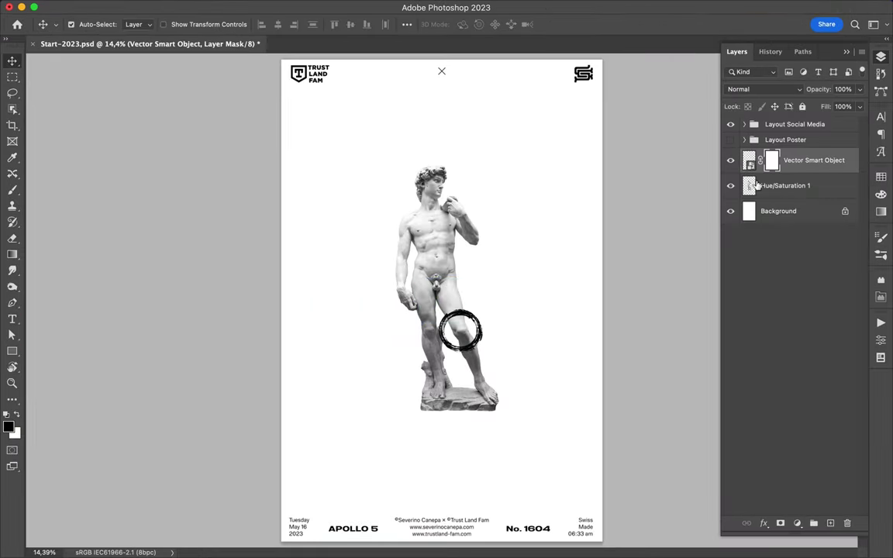
- Load the statue outline as a selection and pick a brush to mask the knee circle
{"action": "left_click", "coordinate": [749, 186], "text": "ctrl"}
{"action": "key", "text": "b"}
{"action": "left_click", "coordinate": [83, 24]}
{"action": "key", "text": "Escape"}
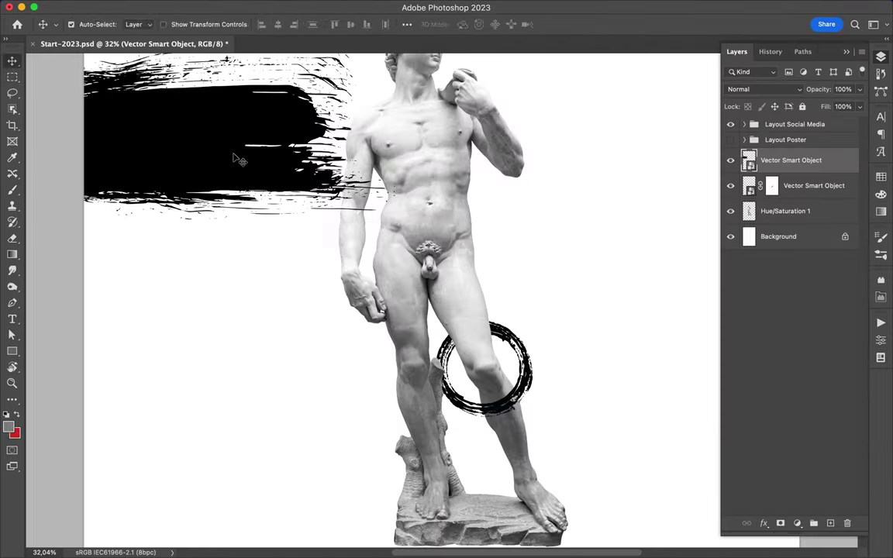
- Move the brush stroke over the statue's eyes and place an arrow on the poster
{"action": "left_click_drag", "start_coordinate": [258, 246], "coordinate": [432, 246]}
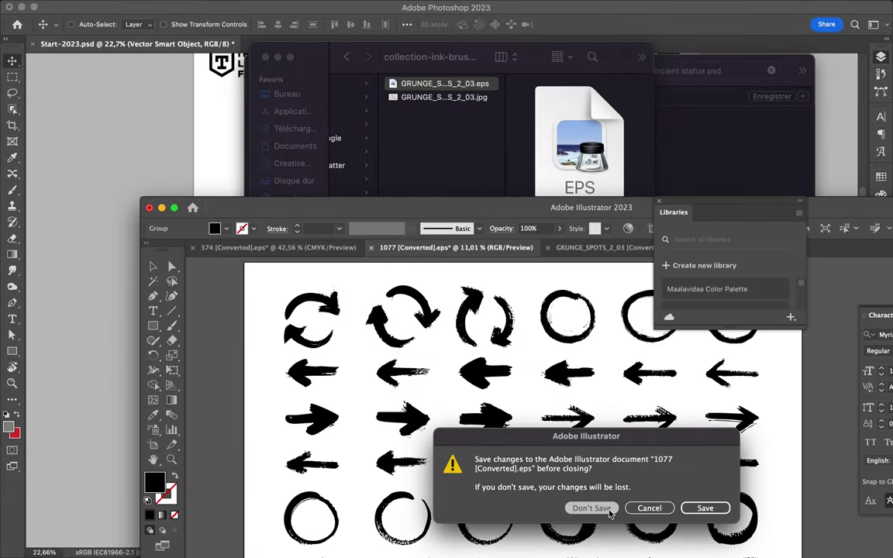
{"action": "left_click", "coordinate": [592, 508]}
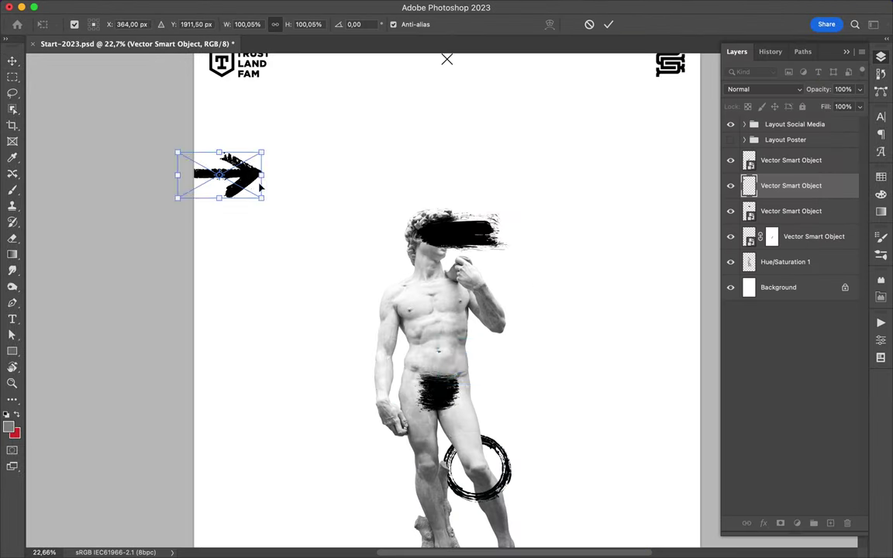
{"action": "key", "text": "Return"}
- Browse the grunge asset folders in Finder, previewing the round frames and arrow set images
{"action": "left_click", "coordinate": [415, 540]}
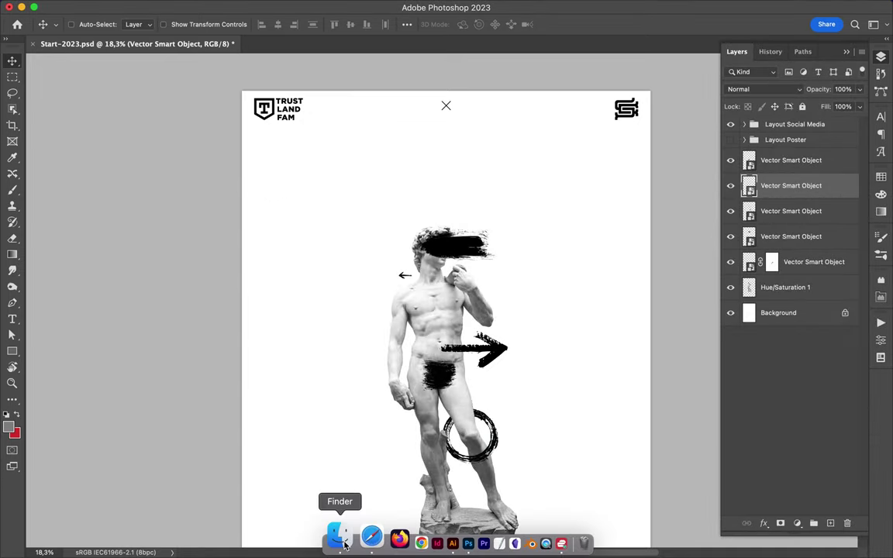
{"action": "left_click", "coordinate": [340, 535]}
{"action": "key", "text": "Down"}
{"action": "key", "text": "Down"}
{"action": "key", "text": "Right"}
{"action": "key", "text": "Left"}
{"action": "key", "text": "Down"}
{"action": "key", "text": "Down"}
{"action": "key", "text": "Right"}
{"action": "key", "text": "Left"}
{"action": "key", "text": "Down"}
{"action": "key", "text": "Right"}
{"action": "key", "text": "Down"}
{"action": "key", "text": "space"}
- Open the spray shapes file 5217269.ai in Illustrator and paste the spray blot into the poster
{"action": "key", "text": "space"}
{"action": "key", "text": "Left"}
{"action": "key", "text": "Down"}
{"action": "key", "text": "Right"}
{"action": "key", "text": "Down"}
{"action": "key", "text": "Down"}
{"action": "key", "text": "Left"}
{"action": "key", "text": "Down"}
{"action": "key", "text": "Right"}
{"action": "key", "text": "Down"}
{"action": "key", "text": "Down"}
{"action": "key", "text": "space"}
{"action": "key", "text": "space"}
{"action": "key", "text": "Up"}
{"action": "key", "text": "Up"}
{"action": "key", "text": "super+o"}
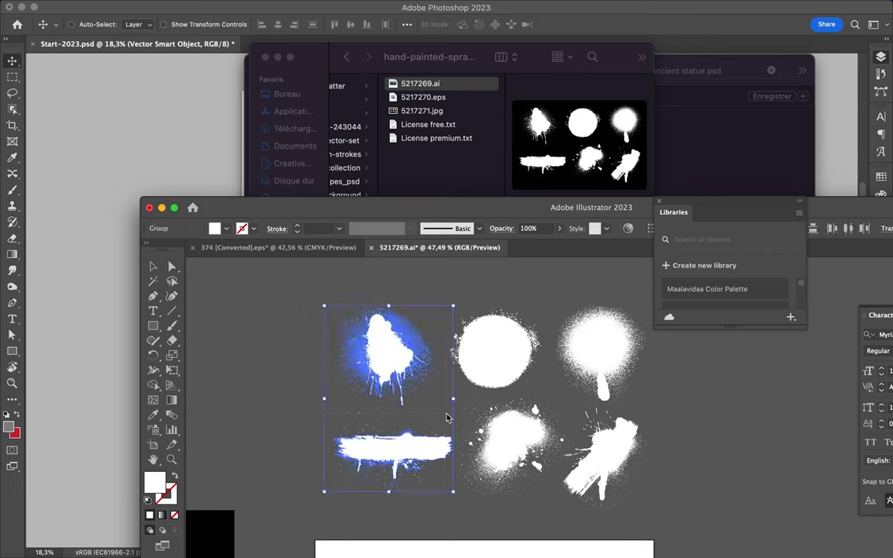
{"action": "left_click", "coordinate": [231, 174]}
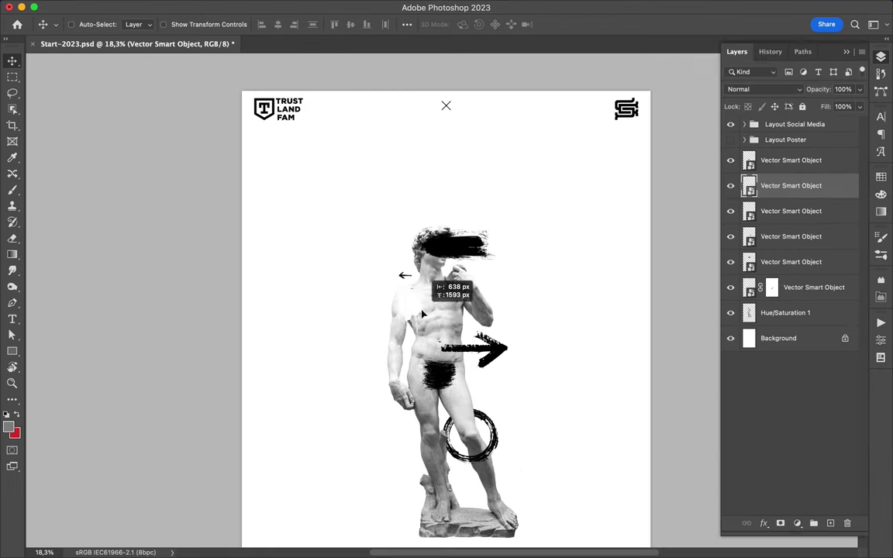
{"action": "key", "text": "super+v"}
- Move the spray blot onto the statue's shoulder and preview brush stroke images in Finder
{"action": "left_click_drag", "start_coordinate": [375, 343], "coordinate": [378, 303]}
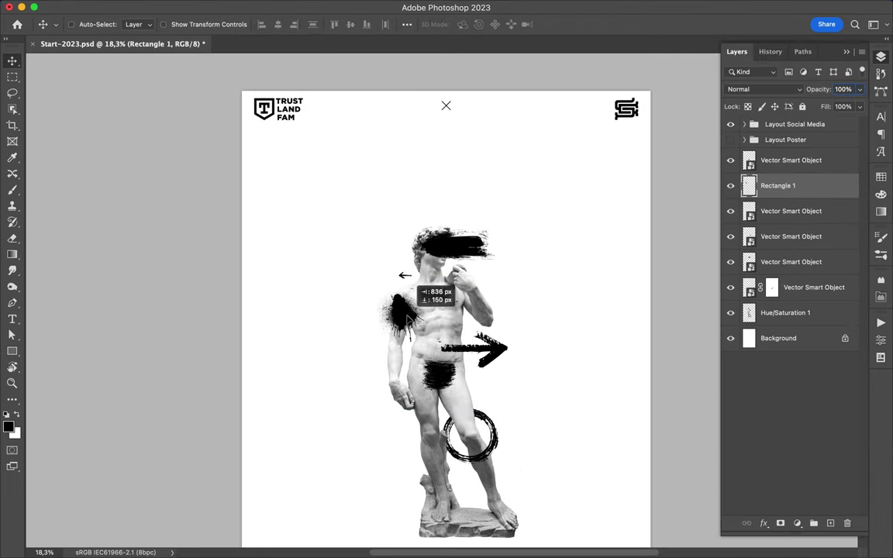
{"action": "key", "text": "super+Tab"}
{"action": "key", "text": "Left"}
{"action": "key", "text": "Down"}
{"action": "key", "text": "Right"}
{"action": "key", "text": "Down"}
{"action": "key", "text": "space"}
- Find the 875 brush set and open the 875.eps file in Illustrator
{"action": "key", "text": "space"}
{"action": "key", "text": "Left"}
{"action": "key", "text": "Down"}
{"action": "key", "text": "Right"}
{"action": "key", "text": "space"}
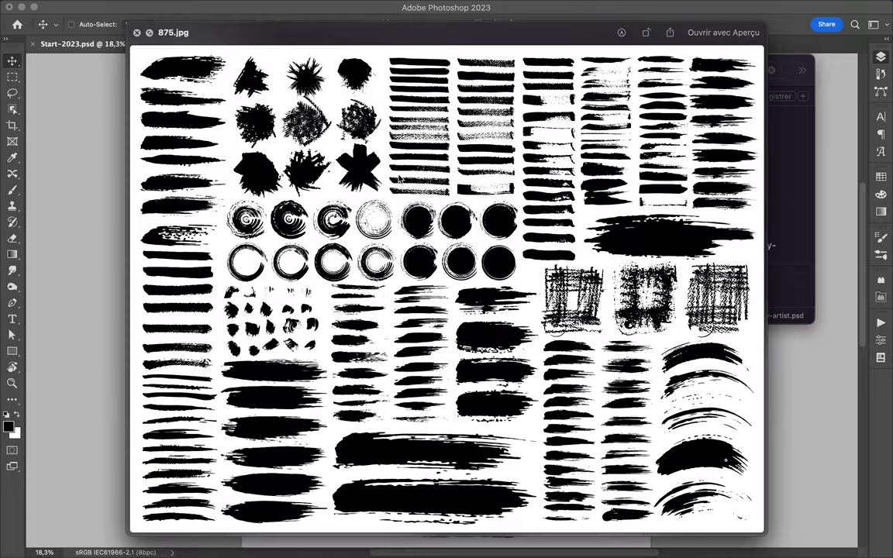
{"action": "key", "text": "space"}
{"action": "key", "text": "Up"}
{"action": "key", "text": "super+o"}
{"action": "key", "text": "super+a"}
- Copy a single brushed circle from the 875 file and paste it into the poster
{"action": "left_click", "coordinate": [471, 360]}
{"action": "left_click", "coordinate": [449, 380]}
{"action": "key", "text": "super+c"}
{"action": "key", "text": "super+Tab"}
{"action": "key", "text": "super+v"}
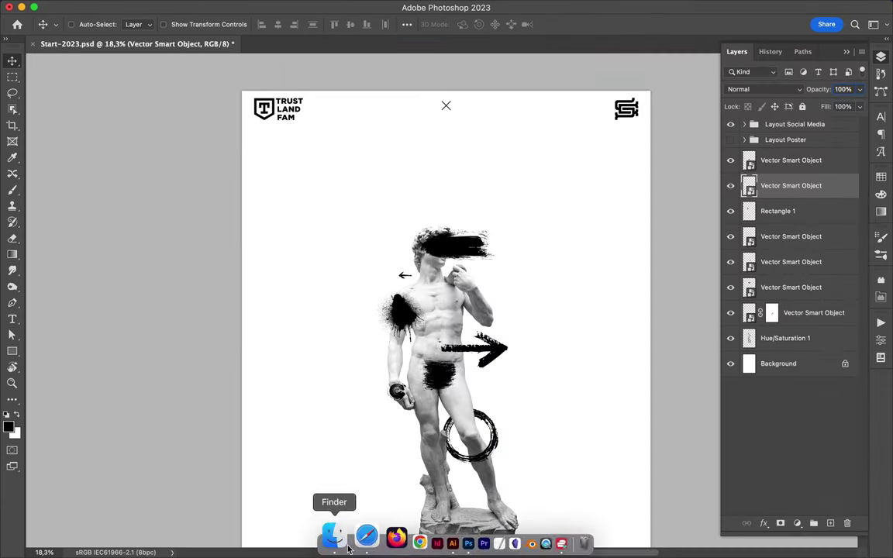
- Locate the sketch chalk set's 404 file and open it in Illustrator
{"action": "left_click", "coordinate": [348, 548]}
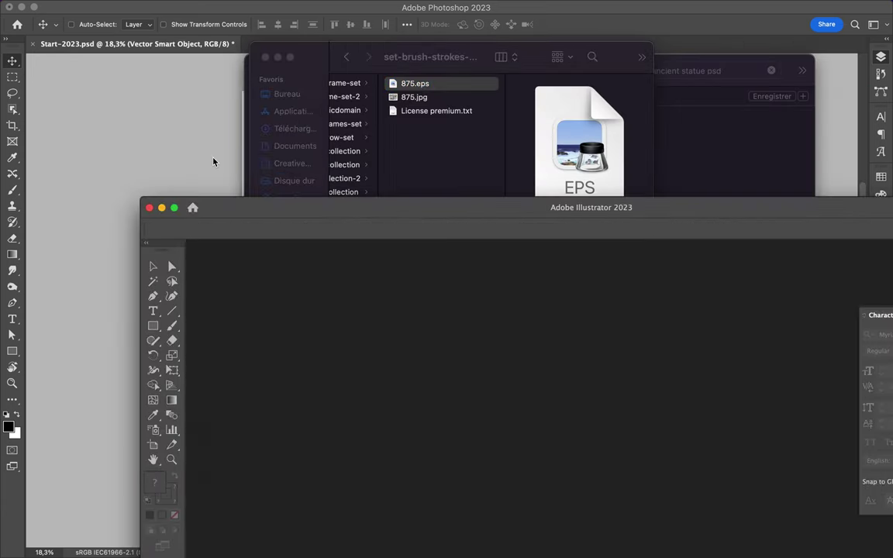
{"action": "left_click", "coordinate": [329, 534]}
{"action": "key", "text": "Left"}
{"action": "key", "text": "Down"}
{"action": "key", "text": "Right"}
{"action": "key", "text": "Down"}
{"action": "key", "text": "space"}
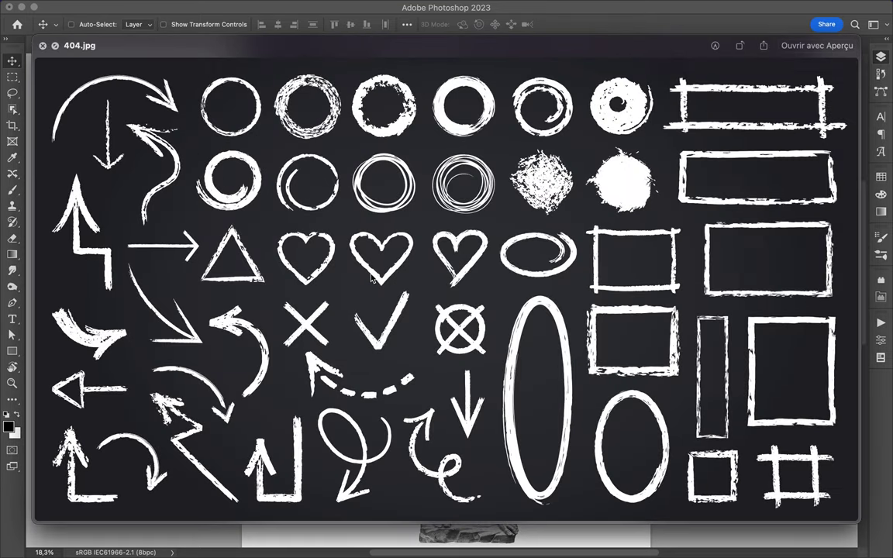
{"action": "key", "text": "space"}
- Select the chalk X shape and set its fill colour to black
{"action": "key", "text": "super+Tab"}
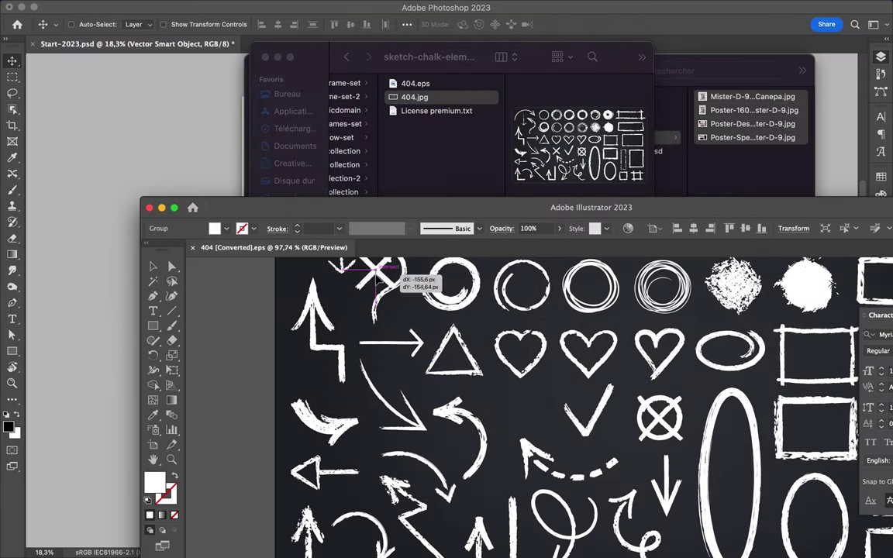
{"action": "left_click", "coordinate": [521, 405]}
{"action": "double_click", "coordinate": [154, 482]}
- Browse back through the grunge folders to the torn paper set's TAR07002.psd file
{"action": "key", "text": "super+Tab"}
{"action": "key", "text": "Left"}
{"action": "key", "text": "Down"}
{"action": "key", "text": "Right"}
{"action": "key", "text": "Left"}
{"action": "key", "text": "Down"}
{"action": "key", "text": "Right"}
{"action": "key", "text": "Down"}
{"action": "scroll", "coordinate": [530, 166], "scroll_direction": "left", "scroll_amount": 3}
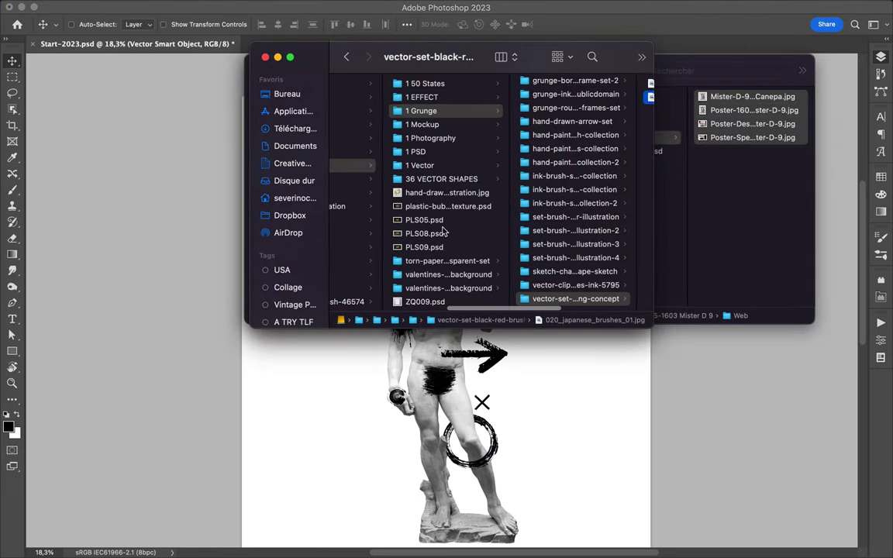
{"action": "left_click", "coordinate": [403, 261]}
{"action": "left_click", "coordinate": [467, 97]}
- Open the torn paper file in Photoshop, then close it without saving
{"action": "left_click_drag", "start_coordinate": [469, 297], "coordinate": [409, 541]}
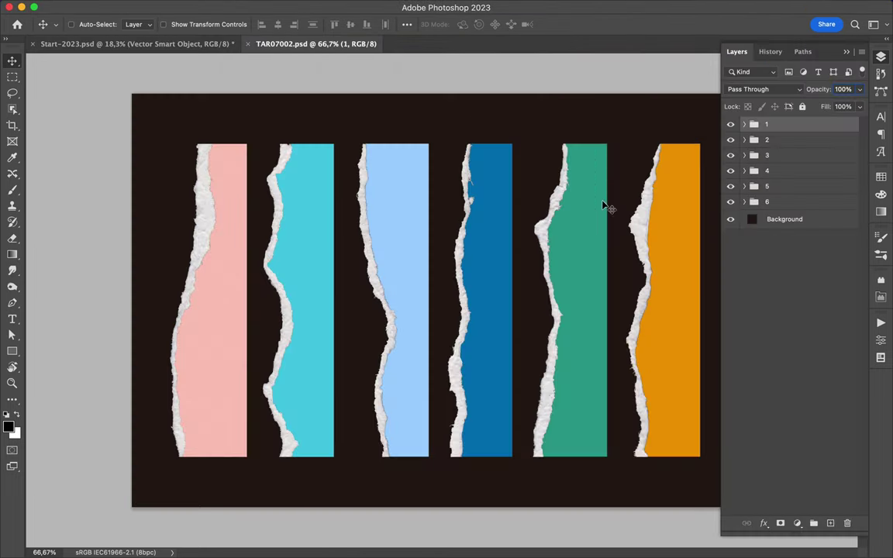
{"action": "left_click", "coordinate": [249, 44]}
{"action": "left_click", "coordinate": [446, 228]}
- Navigate Finder from the DESIGN CUTS bundles to the 4 Collection vintage folder
{"action": "key", "text": "super+Tab"}
{"action": "key", "text": "Left"}
{"action": "key", "text": "Left"}
{"action": "key", "text": "Left"}
{"action": "key", "text": "Down"}
{"action": "key", "text": "Right"}
{"action": "key", "text": "Right"}
{"action": "key", "text": "Right"}
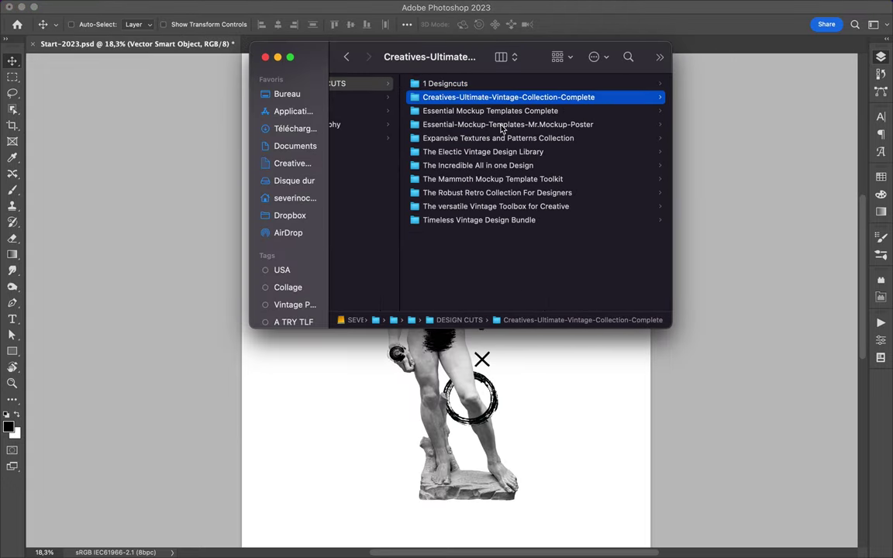
{"action": "key", "text": "Up"}
{"action": "key", "text": "Left"}
{"action": "key", "text": "Left"}
{"action": "key", "text": "Down"}
{"action": "key", "text": "Down"}
{"action": "key", "text": "Down"}
{"action": "key", "text": "Right"}
{"action": "key", "text": "Right"}
{"action": "key", "text": "Right"}
- Select the paper2.png texture and open it in Photoshop
{"action": "key", "text": "Down"}
{"action": "key", "text": "Down"}
{"action": "key", "text": "Down"}
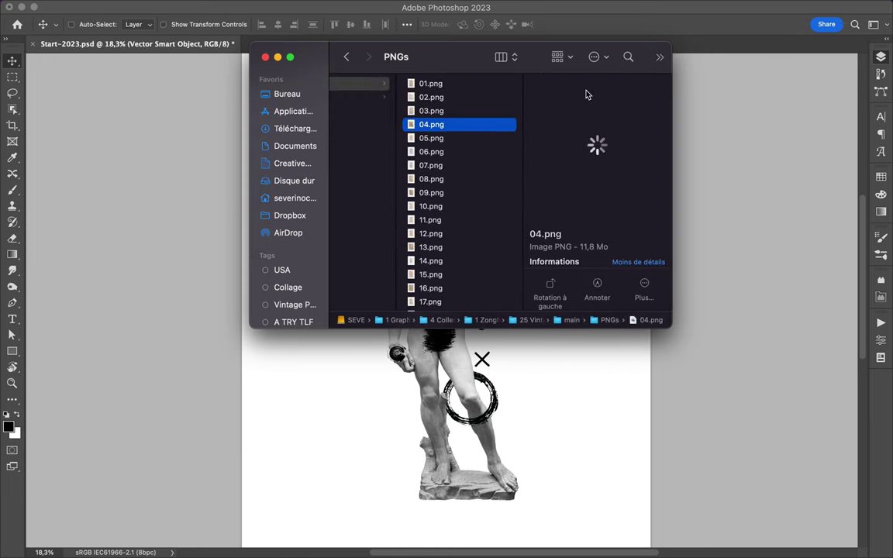
{"action": "key", "text": "Down"}
{"action": "key", "text": "Left"}
{"action": "key", "text": "Left"}
{"action": "key", "text": "Down"}
{"action": "key", "text": "Right"}
{"action": "key", "text": "Down"}
{"action": "key", "text": "Right"}
{"action": "key", "text": "Down"}
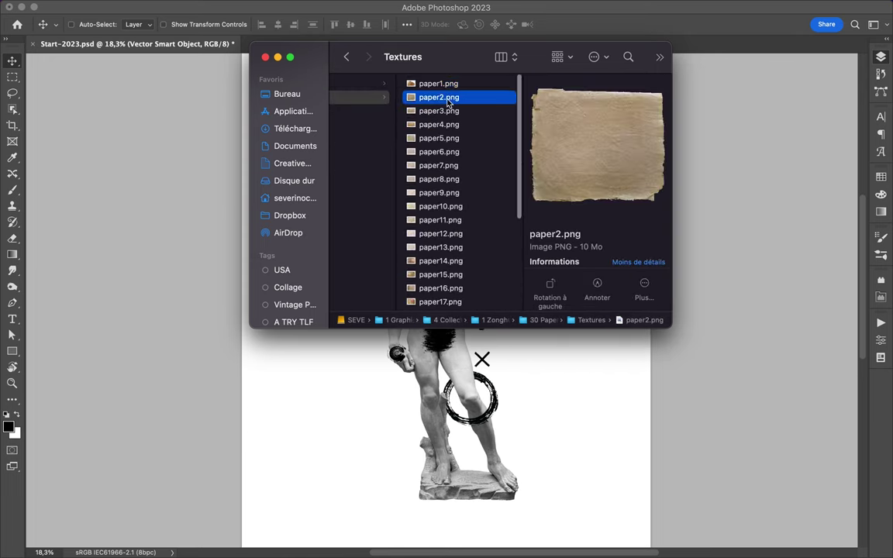
{"action": "left_click_drag", "start_coordinate": [439, 97], "coordinate": [431, 535]}
- Desaturate the paper with Hue/Saturation and move it below the statue, behind its legs
{"action": "left_click", "coordinate": [797, 524]}
{"action": "left_click", "coordinate": [822, 382]}
{"action": "key", "text": "super+shift+bracketleft"}
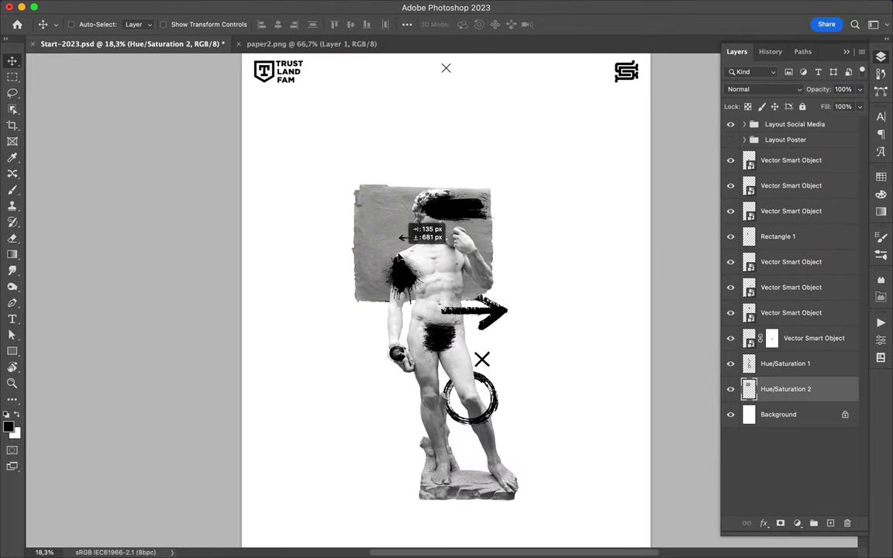
{"action": "left_click_drag", "start_coordinate": [415, 218], "coordinate": [441, 446]}
- Drag Black-28.png from the BlackTape folder onto the poster's upper left
{"action": "left_click", "coordinate": [309, 538]}
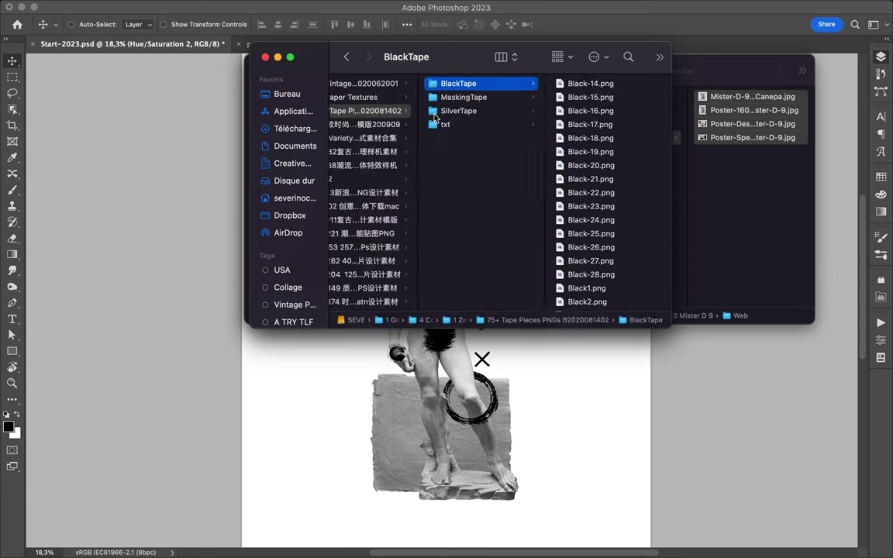
{"action": "key", "text": "Right"}
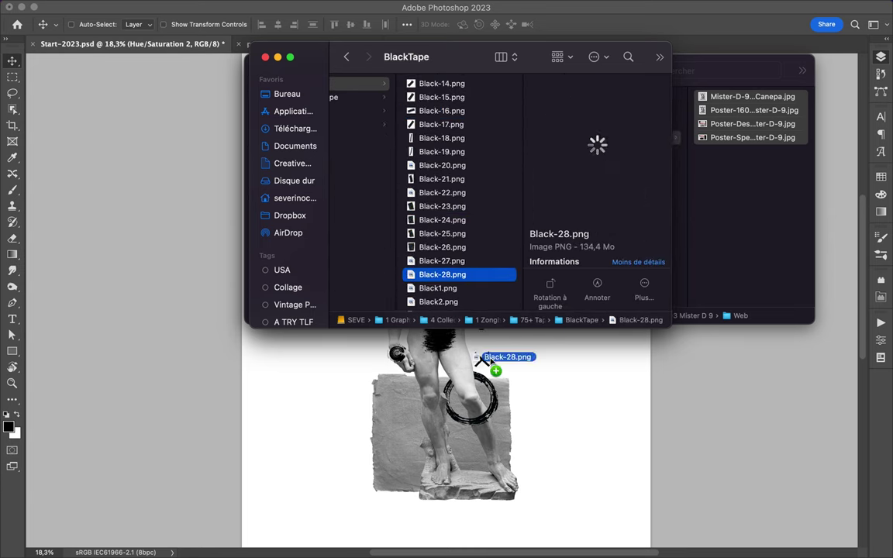
{"action": "left_click_drag", "start_coordinate": [483, 358], "coordinate": [483, 359]}
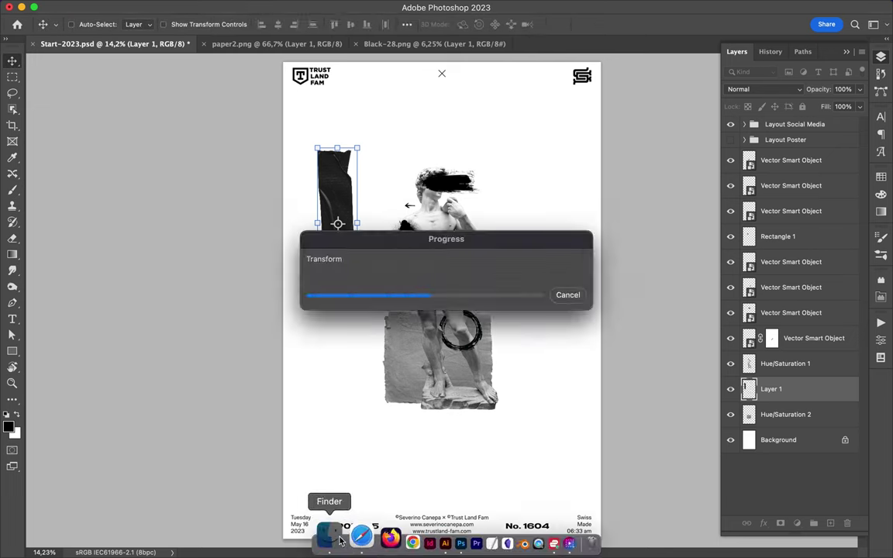
- Open textures_1_13.jpg from the Textures folder in Photoshop via Camera Raw
{"action": "left_click", "coordinate": [339, 541]}
{"action": "left_click", "coordinate": [423, 119]}
{"action": "scroll", "coordinate": [446, 194], "scroll_direction": "down", "scroll_amount": 10}
{"action": "left_click", "coordinate": [444, 242]}
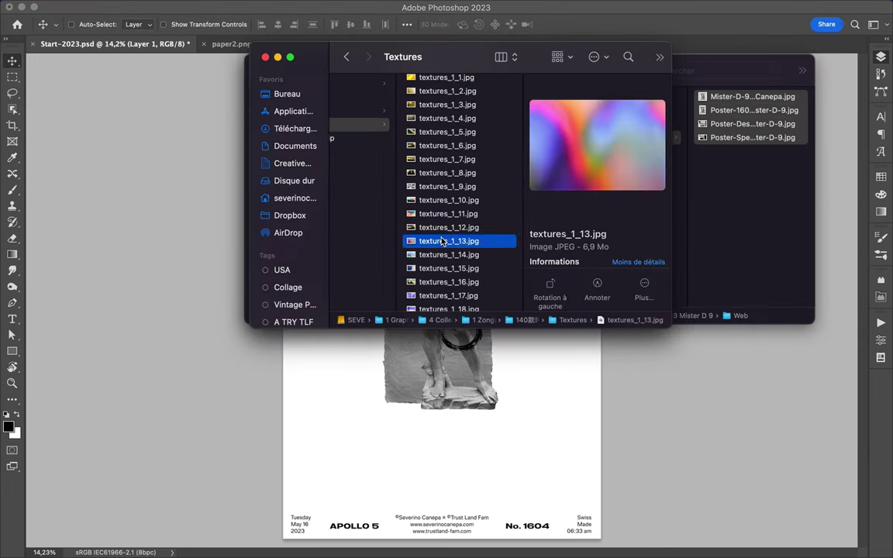
{"action": "left_click_drag", "start_coordinate": [436, 545], "coordinate": [419, 535]}
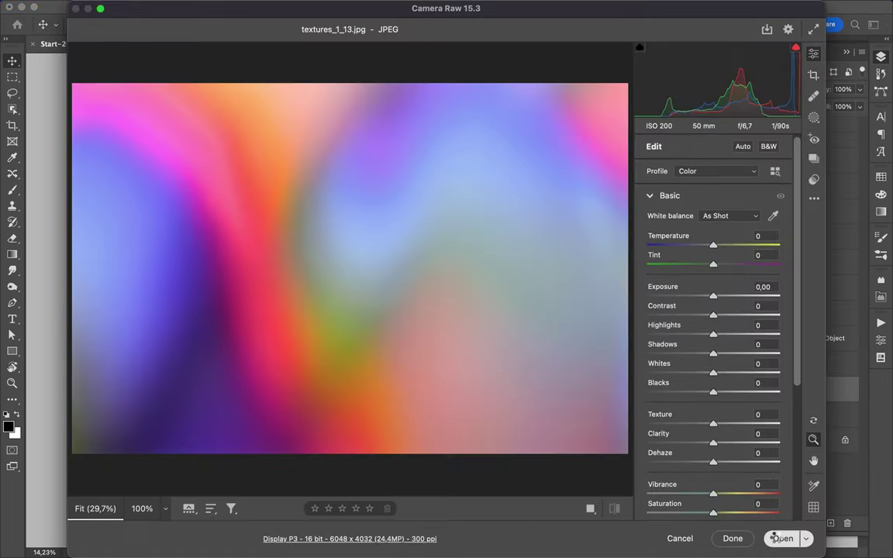
{"action": "left_click", "coordinate": [780, 538]}
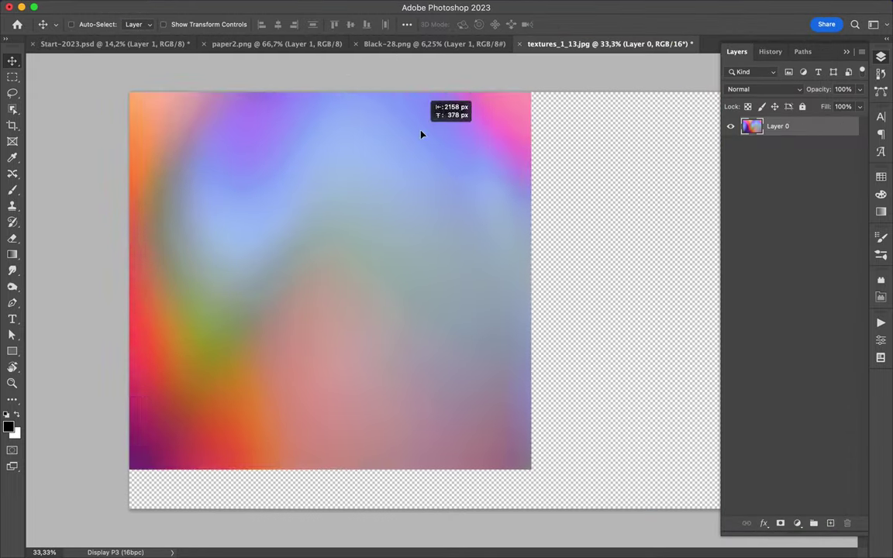
- Drag the gradient texture into the poster, accept the bit-depth warning and rotate it upright
{"action": "left_click_drag", "start_coordinate": [626, 341], "coordinate": [434, 233]}
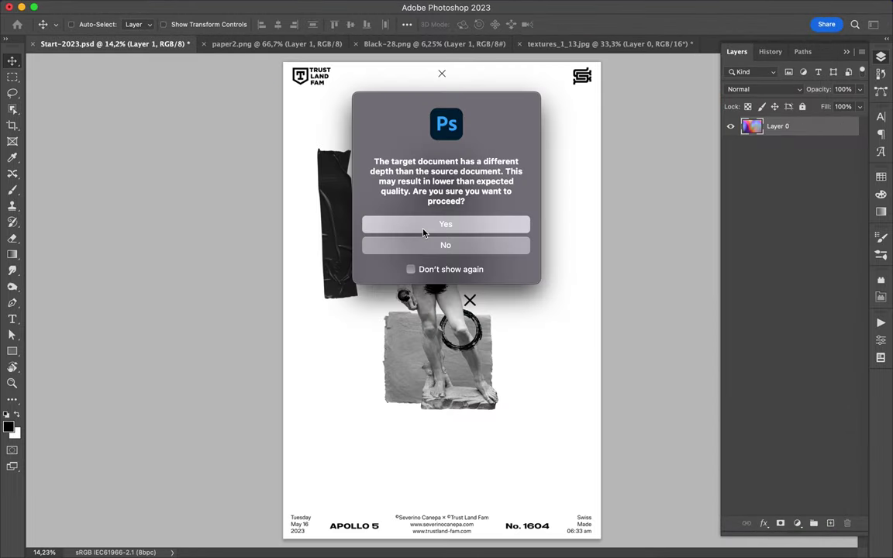
{"action": "left_click", "coordinate": [447, 223]}
{"action": "left_click_drag", "start_coordinate": [335, 191], "coordinate": [489, 220]}
{"action": "key", "text": "Return"}
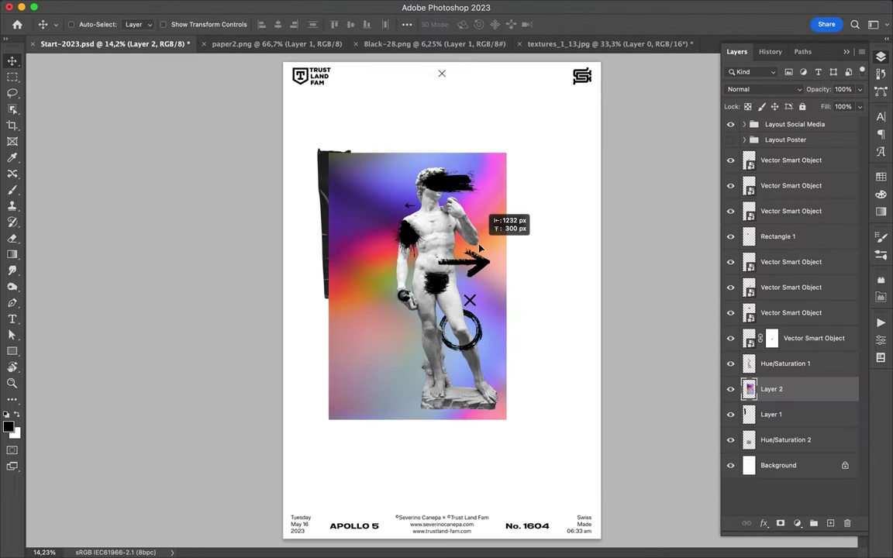
- Move the texture above the statue, clip it to the statue and set Overlay blending
{"action": "left_click_drag", "start_coordinate": [772, 389], "coordinate": [771, 350]}
{"action": "key", "text": "ctrl+alt+g"}
{"action": "left_click", "coordinate": [764, 89]}
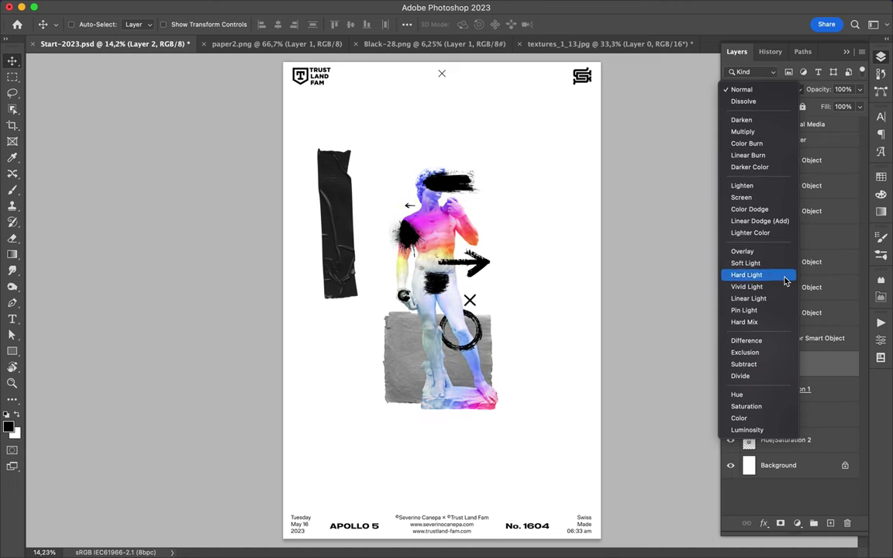
{"action": "left_click", "coordinate": [757, 252]}
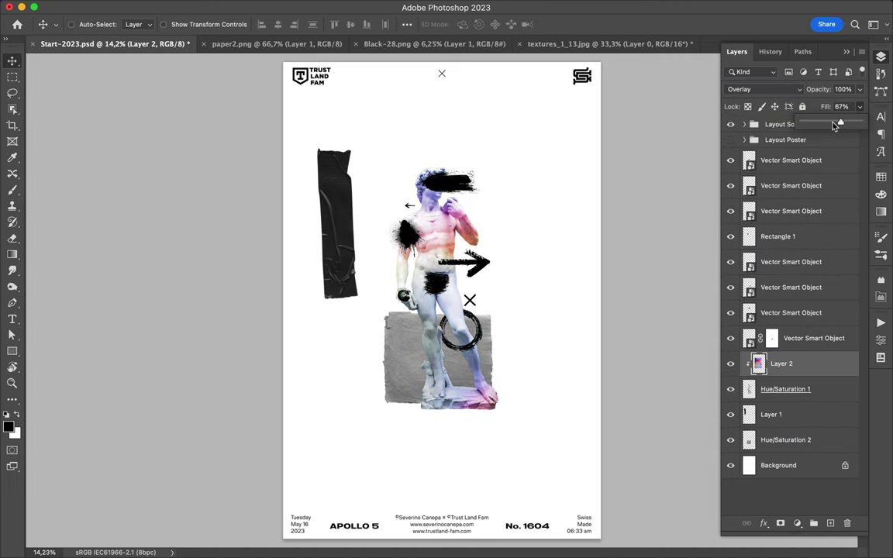
- Return to Finder and browse the asset collection folders for more assets
{"action": "key", "text": "super+Tab"}
{"action": "left_click", "coordinate": [418, 167]}
{"action": "key", "text": "Left"}
{"action": "key", "text": "Down"}
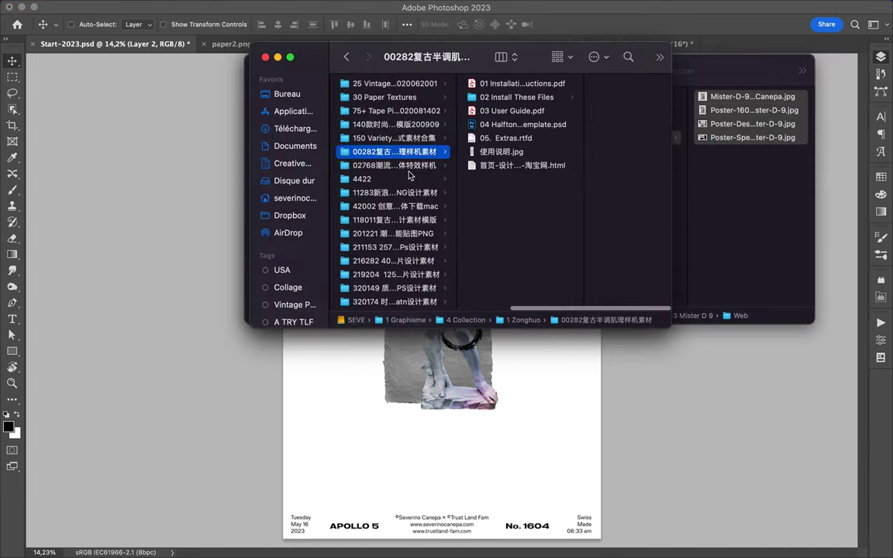
- Browse the collage asset packs in Finder, previewing Ransom Texture 01.jpg
{"action": "left_click", "coordinate": [401, 192]}
{"action": "left_click", "coordinate": [494, 111]}
{"action": "left_click", "coordinate": [409, 205]}
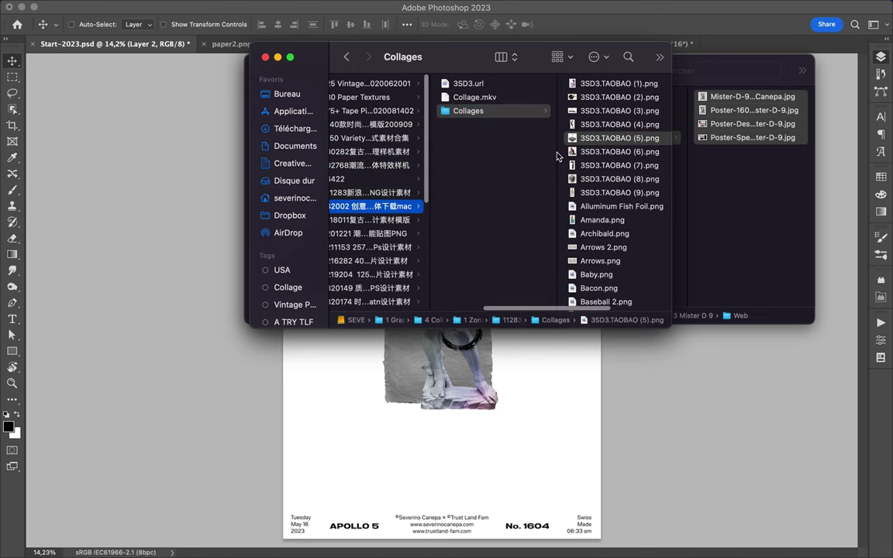
{"action": "left_click", "coordinate": [419, 220]}
{"action": "left_click", "coordinate": [420, 235]}
{"action": "left_click", "coordinate": [375, 259]}
{"action": "key", "text": "Right"}
{"action": "key", "text": "Down"}
{"action": "key", "text": "Down"}
{"action": "key", "text": "Down"}
- Navigate the asset folders to the Torn Paper folder and preview 11 - Tear paper.png
{"action": "key", "text": "Right"}
{"action": "key", "text": "space"}
{"action": "key", "text": "space"}
{"action": "left_click", "coordinate": [459, 81]}
{"action": "left_click", "coordinate": [449, 153]}
{"action": "key", "text": "Left"}
{"action": "key", "text": "Left"}
{"action": "key", "text": "Down"}
{"action": "key", "text": "Right"}
{"action": "key", "text": "Down"}
{"action": "key", "text": "Right"}
{"action": "key", "text": "Left"}
{"action": "key", "text": "Left"}
{"action": "key", "text": "Down"}
{"action": "key", "text": "Right"}
{"action": "key", "text": "Right"}
{"action": "key", "text": "Left"}
{"action": "key", "text": "Left"}
{"action": "key", "text": "Down"}
{"action": "key", "text": "Right"}
{"action": "key", "text": "Down"}
{"action": "key", "text": "Down"}
{"action": "key", "text": "Right"}
{"action": "key", "text": "Down"}
{"action": "key", "text": "Down"}
{"action": "key", "text": "Down"}
{"action": "key", "text": "Down"}
{"action": "key", "text": "Left"}
{"action": "key", "text": "Down"}
{"action": "key", "text": "Down"}
{"action": "key", "text": "Down"}
{"action": "key", "text": "Right"}
{"action": "key", "text": "Down"}
{"action": "key", "text": "Down"}
{"action": "key", "text": "Down"}
{"action": "key", "text": "Left"}
{"action": "key", "text": "Left"}
{"action": "key", "text": "Down"}
{"action": "key", "text": "Right"}
{"action": "key", "text": "Right"}
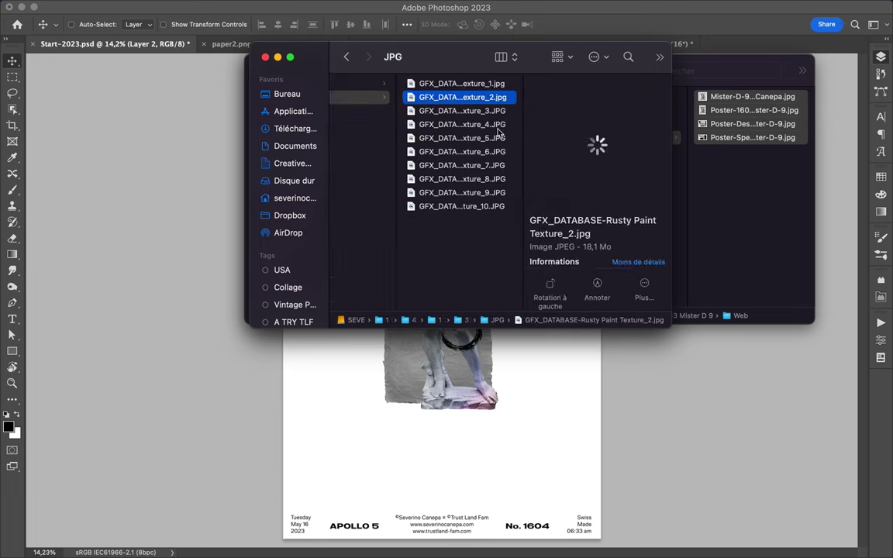
{"action": "key", "text": "Left"}
{"action": "key", "text": "Left"}
{"action": "key", "text": "Down"}
{"action": "key", "text": "Right"}
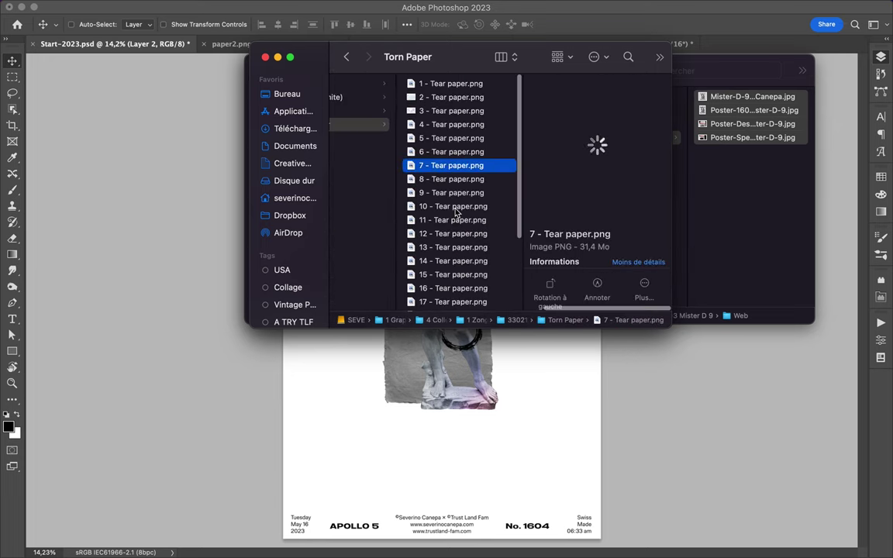
{"action": "key", "text": "Down"}
{"action": "key", "text": "Down"}
{"action": "key", "text": "Down"}
{"action": "key", "text": "Down"}
{"action": "key", "text": "space"}
{"action": "key", "text": "space"}
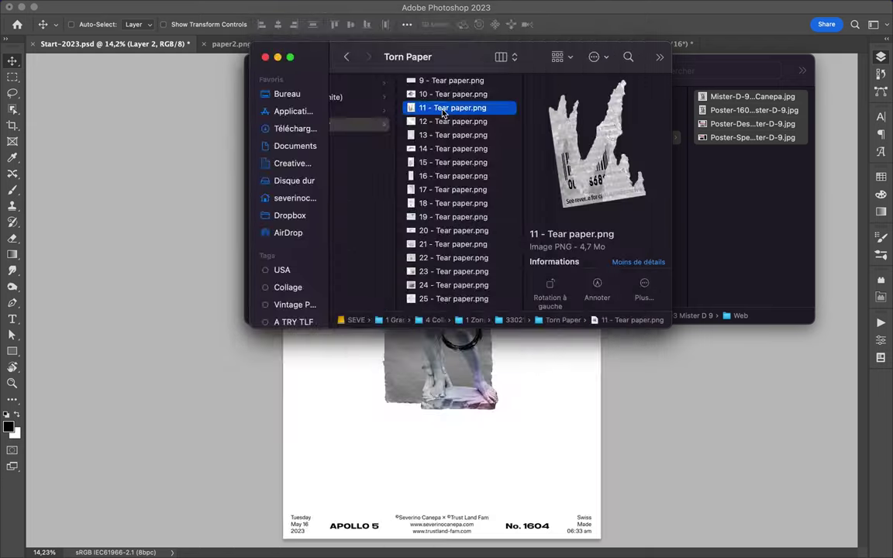
- Open 11 - Tear paper.png, discard the old texture documents, and place the paper behind the statue's legs
{"action": "left_click_drag", "start_coordinate": [442, 114], "coordinate": [423, 535]}
{"action": "left_click", "coordinate": [195, 44]}
{"action": "left_click", "coordinate": [196, 44]}
{"action": "left_click", "coordinate": [195, 44]}
{"action": "left_click", "coordinate": [394, 232]}
{"action": "left_click_drag", "start_coordinate": [350, 255], "coordinate": [518, 415]}
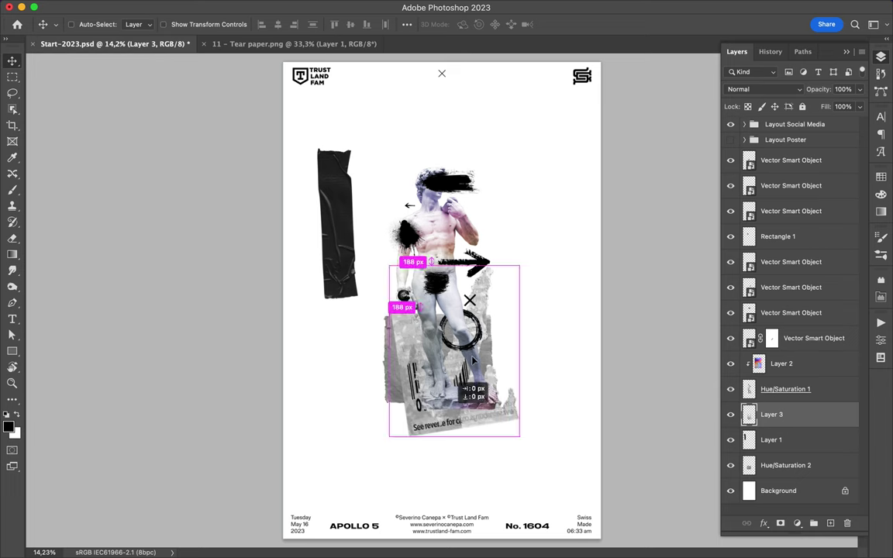
{"action": "left_click_drag", "start_coordinate": [473, 360], "coordinate": [434, 388]}
- Add Texture Plastic 3 above the statue and set its blend mode to Overlay
{"action": "key", "text": "super+Tab"}
{"action": "left_click", "coordinate": [429, 361]}
{"action": "left_click", "coordinate": [542, 99]}
{"action": "left_click", "coordinate": [429, 111]}
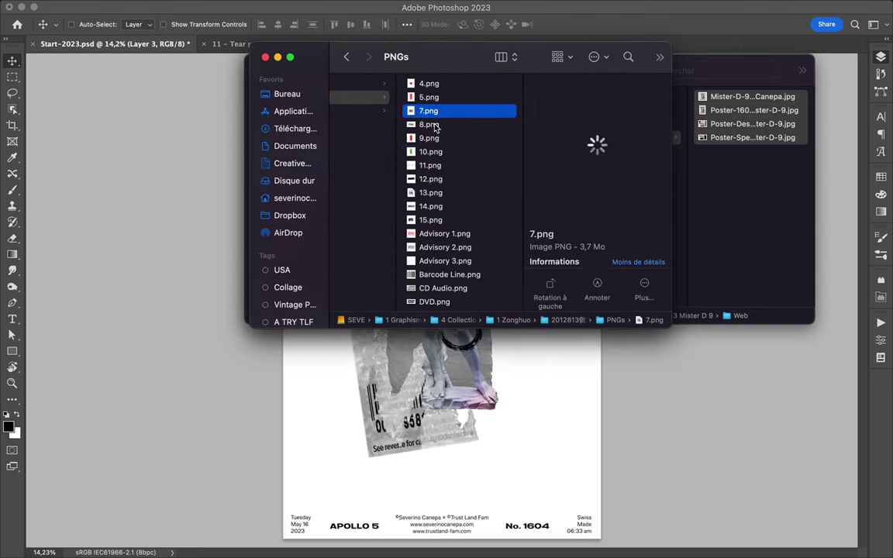
{"action": "left_click", "coordinate": [385, 109]}
{"action": "left_click", "coordinate": [446, 192]}
{"action": "left_click", "coordinate": [443, 178]}
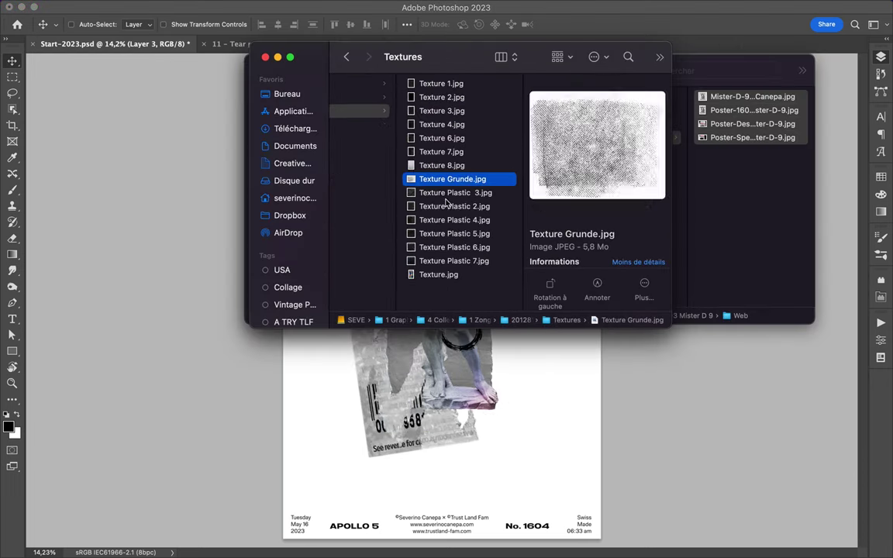
{"action": "key", "text": "super+Tab"}
{"action": "left_click_drag", "start_coordinate": [795, 316], "coordinate": [795, 326]}
{"action": "left_click", "coordinate": [764, 89]}
{"action": "left_click", "coordinate": [748, 252]}
- Find the E0000_57 triangle pattern in the collage asset folders and place it into the poster
{"action": "key", "text": "super+Tab"}
{"action": "left_click", "coordinate": [369, 276]}
{"action": "left_click", "coordinate": [369, 303]}
{"action": "key", "text": "Down"}
{"action": "key", "text": "Right"}
{"action": "key", "text": "Down"}
{"action": "key", "text": "Down"}
{"action": "key", "text": "Down"}
{"action": "key", "text": "Right"}
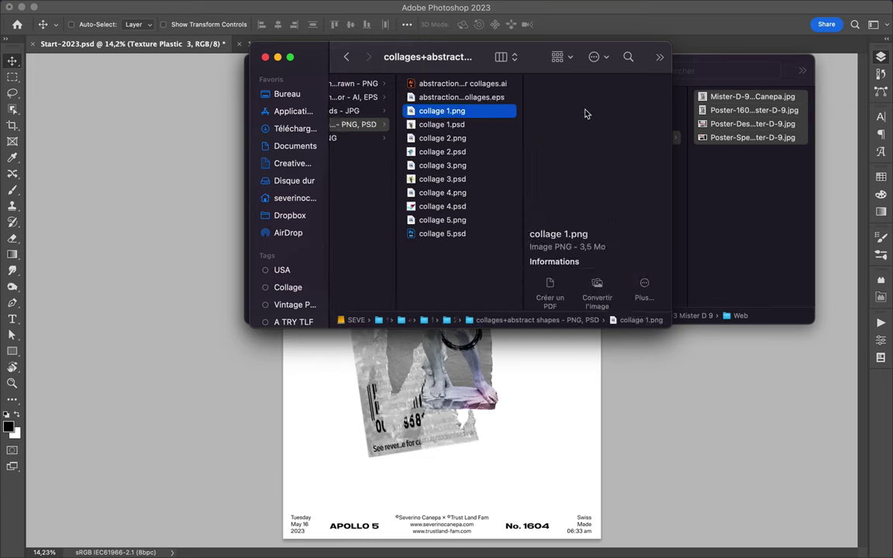
{"action": "key", "text": "Left"}
{"action": "key", "text": "Up"}
{"action": "key", "text": "Up"}
{"action": "key", "text": "Up"}
{"action": "scroll", "coordinate": [451, 265], "scroll_direction": "down", "scroll_amount": 5}
{"action": "scroll", "coordinate": [450, 286], "scroll_direction": "down", "scroll_amount": 5}
{"action": "left_click", "coordinate": [450, 299]}
{"action": "left_click_drag", "start_coordinate": [444, 257], "coordinate": [378, 267]}
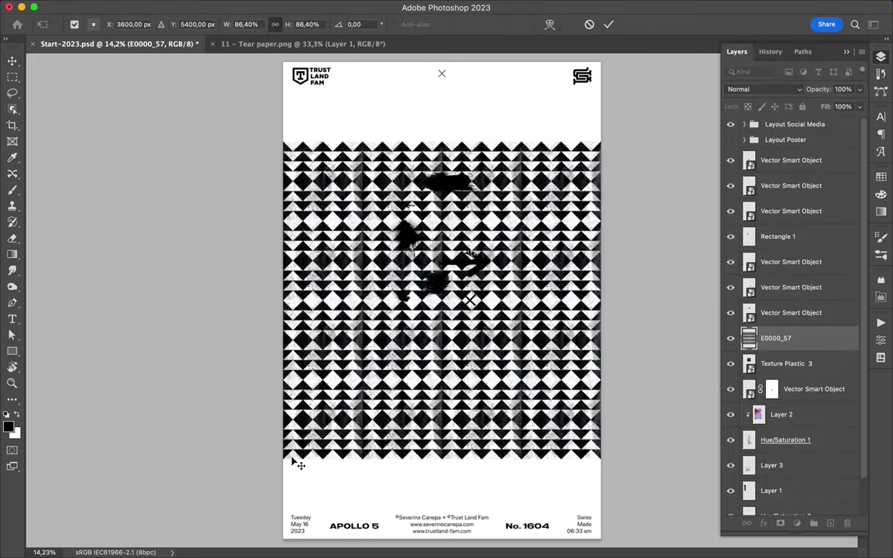
- Put the pattern layer just above the background, shift it lower right, and raise Layer 4
{"action": "left_click_drag", "start_coordinate": [798, 440], "coordinate": [798, 475]}
{"action": "left_click_drag", "start_coordinate": [511, 233], "coordinate": [496, 364]}
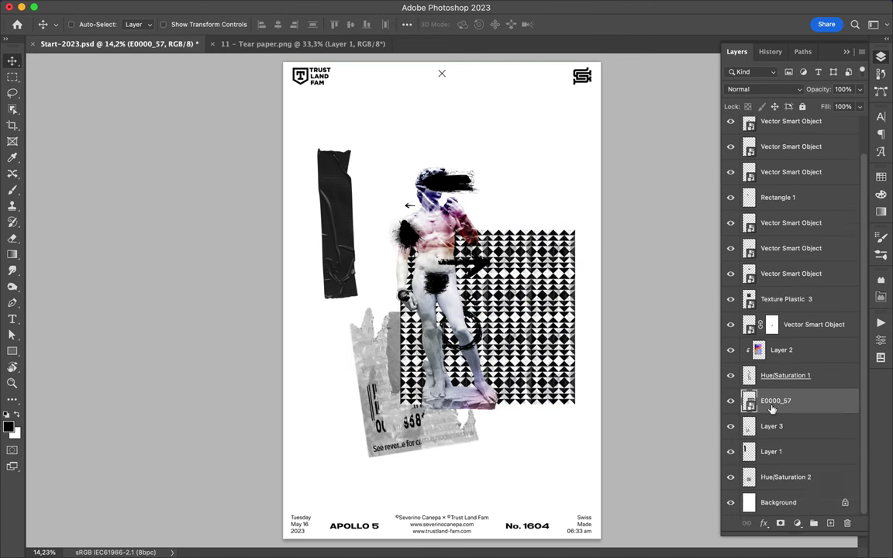
{"action": "left_click_drag", "start_coordinate": [776, 394], "coordinate": [775, 473]}
{"action": "left_click_drag", "start_coordinate": [497, 364], "coordinate": [487, 405]}
{"action": "key", "text": "l"}
{"action": "key", "text": "v"}
{"action": "left_click_drag", "start_coordinate": [775, 477], "coordinate": [783, 278]}
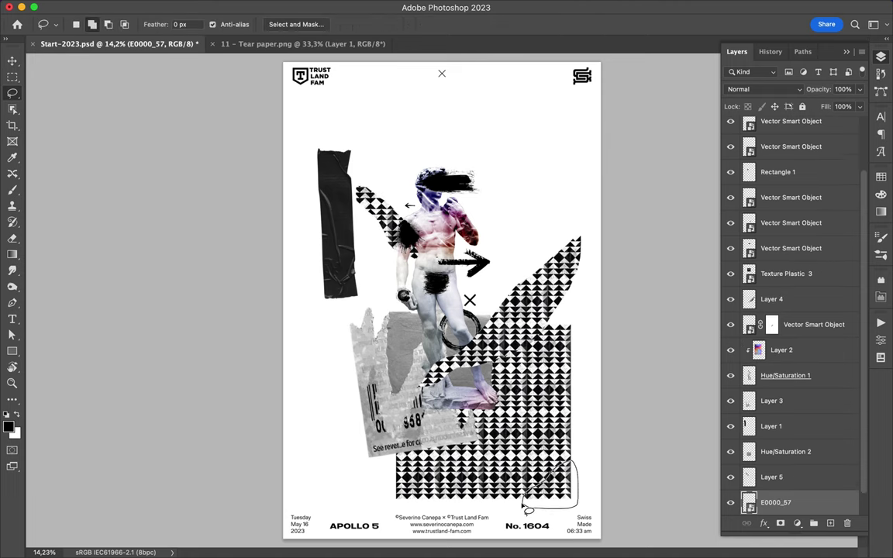
- Locate and preview FW Texture 06.jpg in the 20202314 Textures folder
{"action": "left_click", "coordinate": [349, 505]}
{"action": "left_click", "coordinate": [340, 272]}
{"action": "left_click", "coordinate": [457, 166]}
{"action": "left_click", "coordinate": [601, 138]}
{"action": "key", "text": "space"}
{"action": "key", "text": "Down"}
{"action": "key", "text": "Down"}
{"action": "key", "text": "Up"}
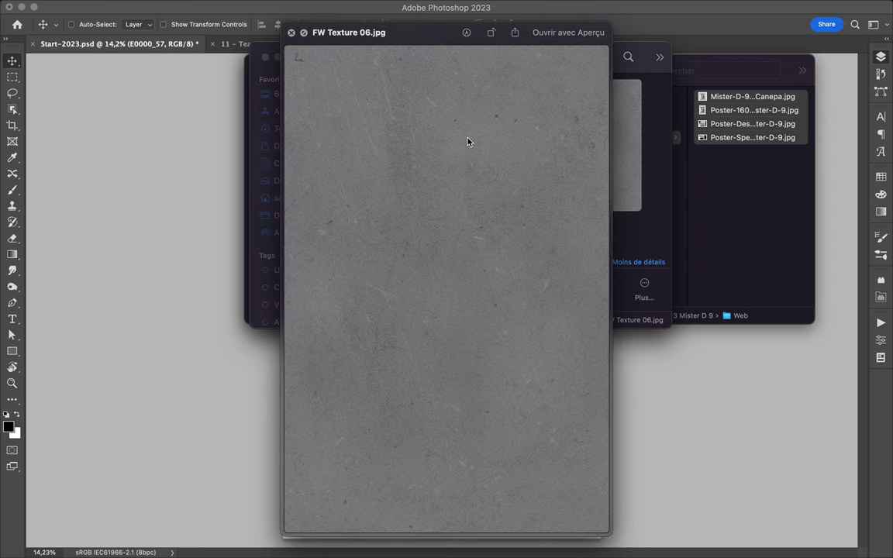
- Place FW Texture 06.jpg over the whole poster, scaled to cover it, with 10% fill
{"action": "left_click", "coordinate": [569, 34]}
{"action": "left_click", "coordinate": [789, 538]}
{"action": "mouse_move", "coordinate": [574, 144]}
{"action": "left_mouse_down"}
{"action": "mouse_move", "coordinate": [542, 223]}
{"action": "mouse_move", "coordinate": [601, 273]}
{"action": "left_mouse_up"}
{"action": "key", "text": "Return"}
{"action": "key", "text": "shift+1"}
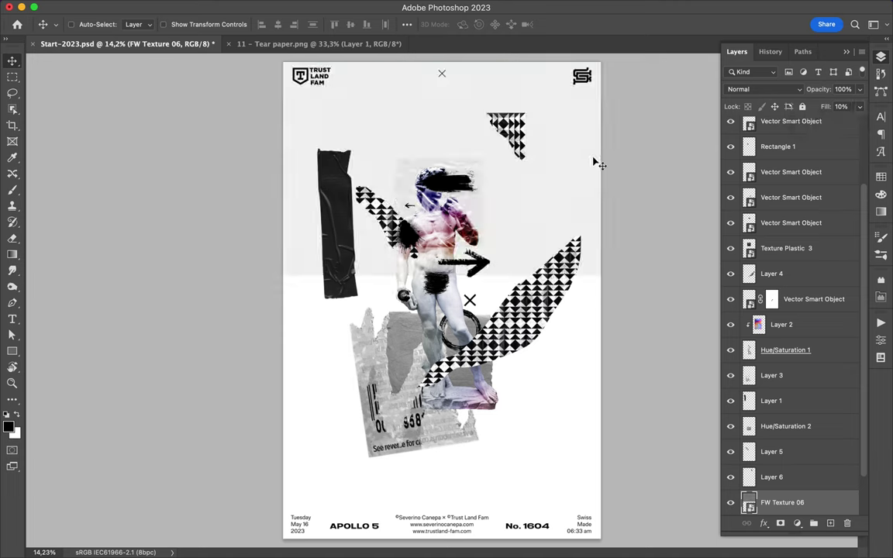
{"action": "left_click_drag", "start_coordinate": [542, 233], "coordinate": [581, 374]}
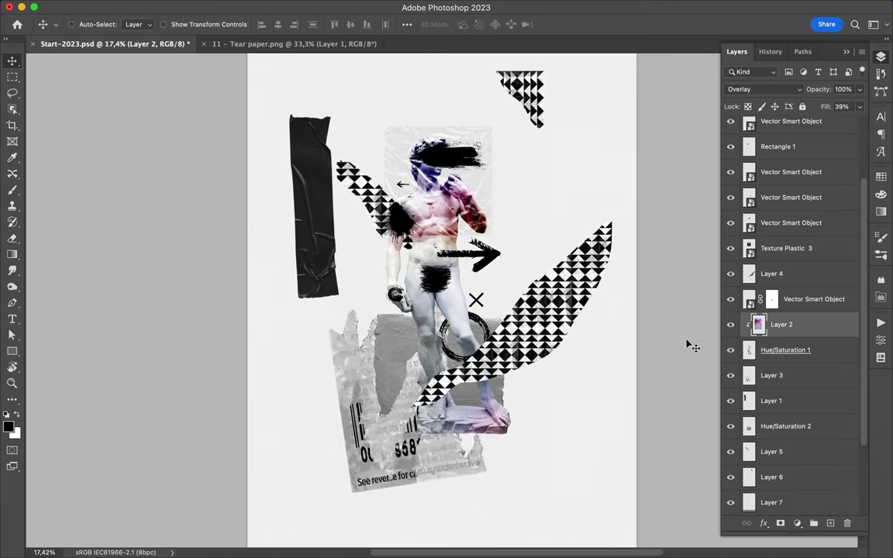
- Enlarge the statue slightly and nudge the black brush splash up and right
{"action": "left_click_drag", "start_coordinate": [520, 446], "coordinate": [532, 468]}
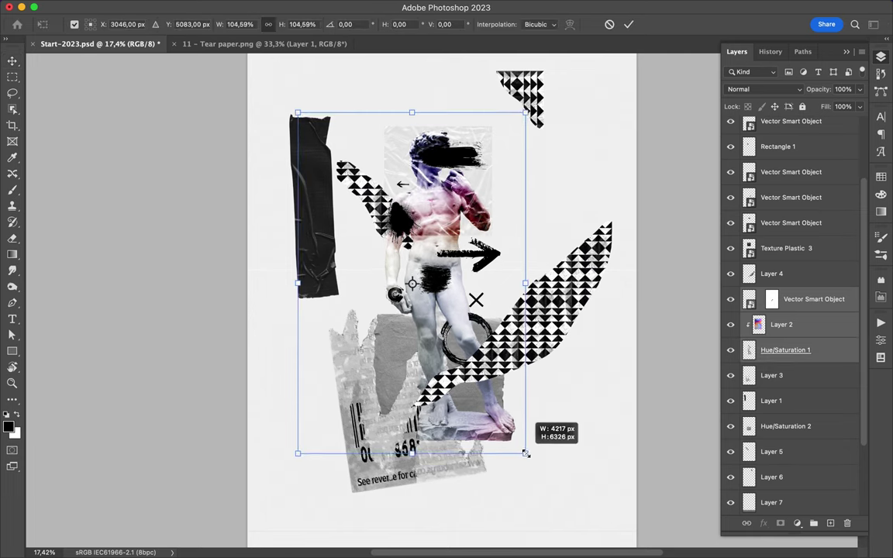
{"action": "key", "text": "Return"}
{"action": "left_click_drag", "start_coordinate": [460, 158], "coordinate": [467, 146]}
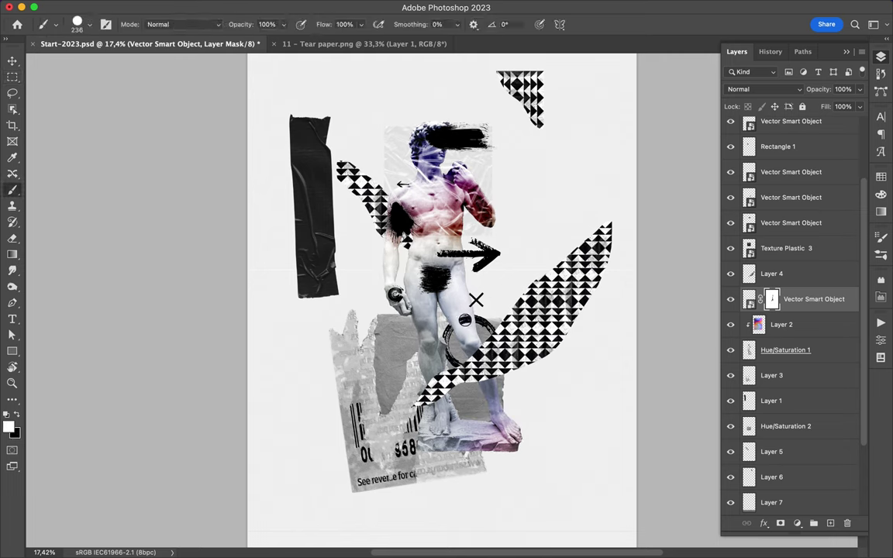
- Move the black tape down under the statue's base and view the whole poster
{"action": "key", "text": "v"}
{"action": "left_click_drag", "start_coordinate": [324, 238], "coordinate": [392, 281]}
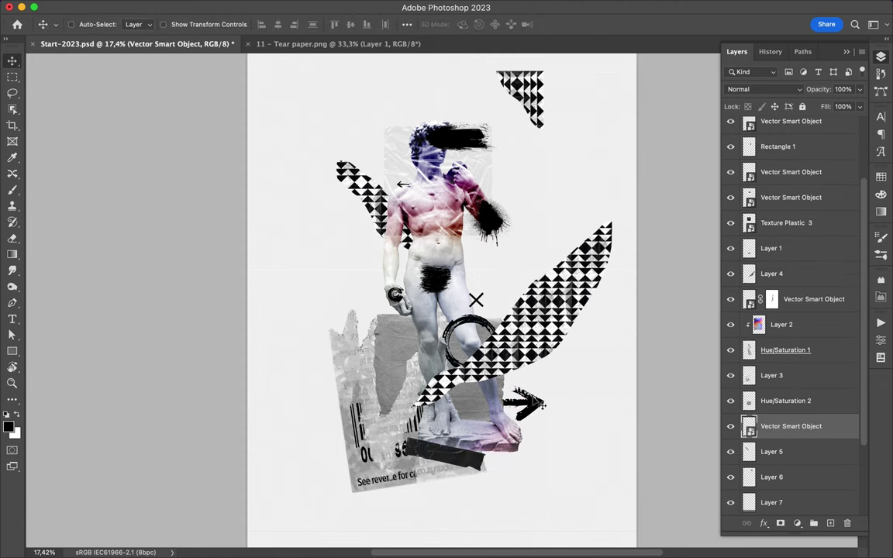
{"action": "key", "text": "ctrl+minus"}
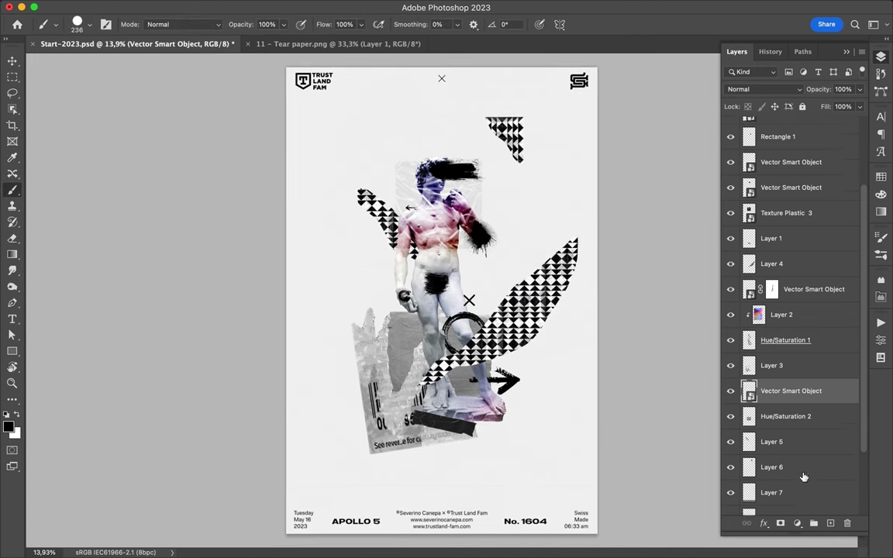
- Choose a thin line brush preset
{"action": "left_click", "coordinate": [77, 21]}
{"action": "scroll", "coordinate": [24, 274], "scroll_direction": "down", "scroll_amount": 1}
{"action": "left_click", "coordinate": [25, 294]}
{"action": "double_click", "coordinate": [77, 307]}
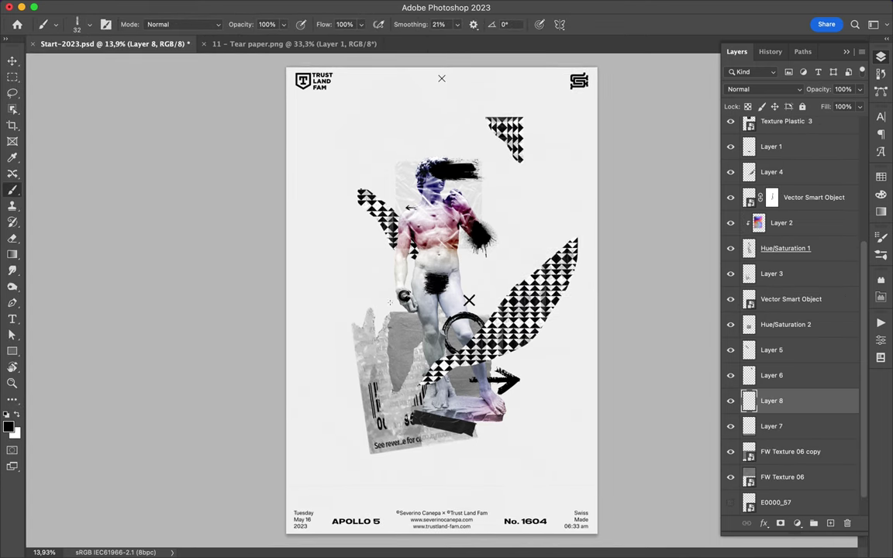
- Move Layer 8 above Layer 3, select the triangle-pattern Vector Smart Object, and save
{"action": "left_click_drag", "start_coordinate": [791, 348], "coordinate": [791, 261]}
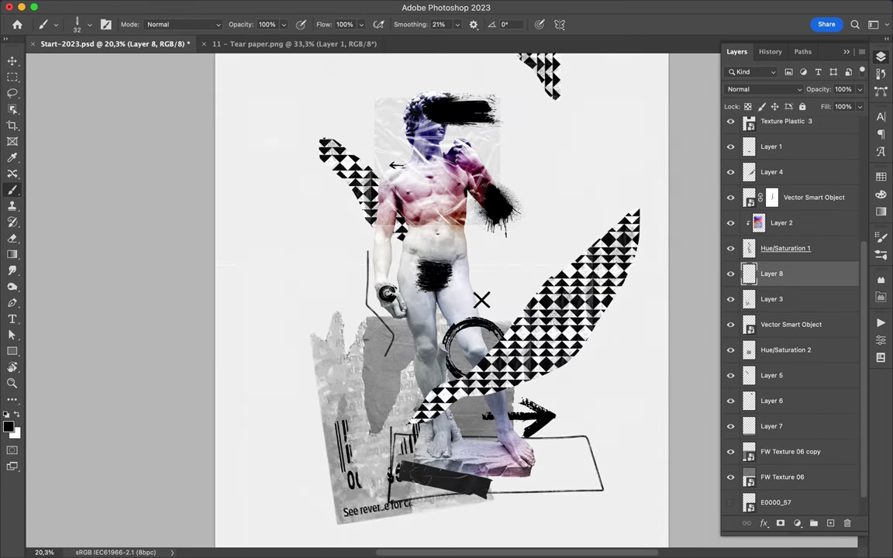
{"action": "scroll", "coordinate": [336, 285], "scroll_direction": "down", "scroll_amount": 3}
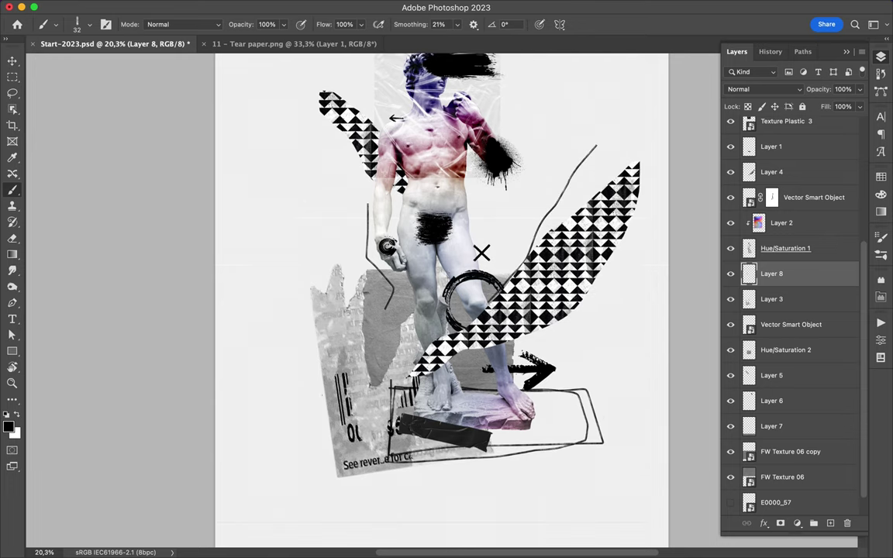
{"action": "scroll", "coordinate": [300, 270], "scroll_direction": "down", "scroll_amount": 2}
{"action": "left_click", "coordinate": [567, 358], "text": "ctrl"}
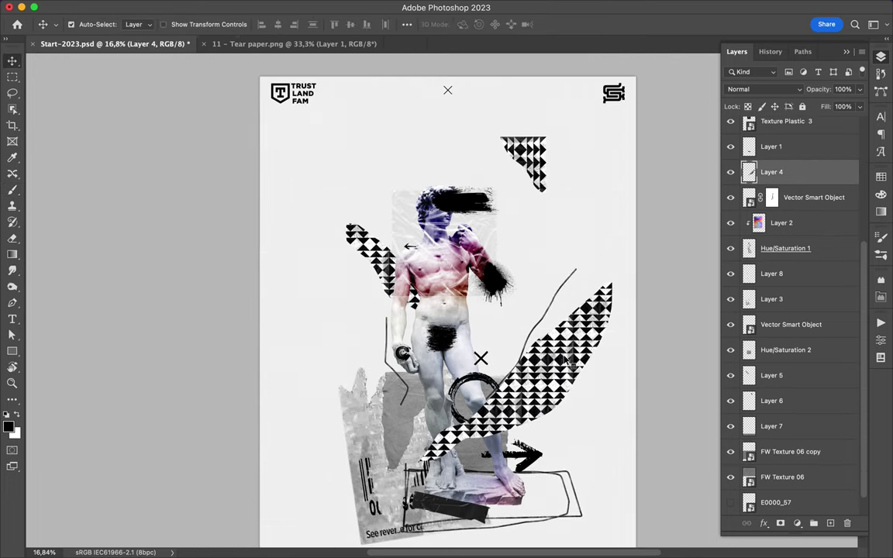
{"action": "left_click", "coordinate": [446, 341], "text": "ctrl"}
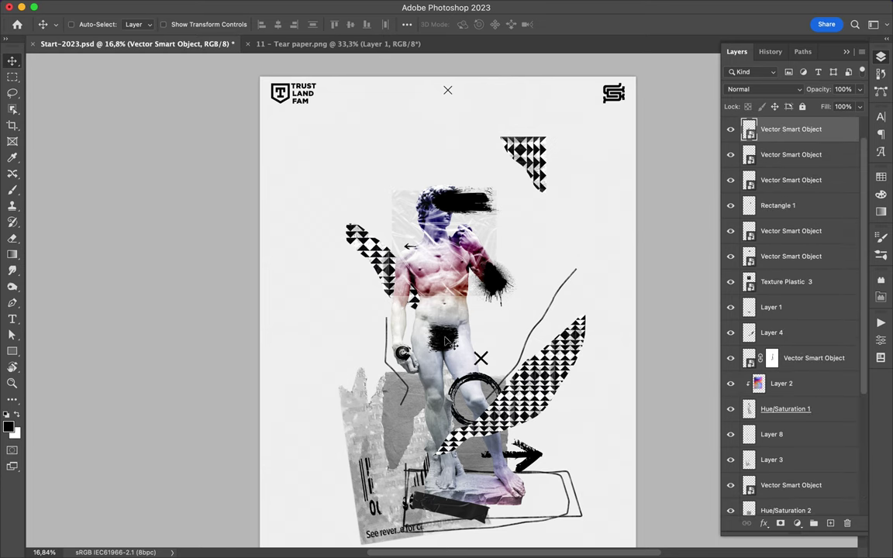
{"action": "key", "text": "ctrl+s"}
- Trim the triangle pattern into an angled polygon wedge at the lower left
{"action": "left_click_drag", "start_coordinate": [574, 341], "coordinate": [588, 461]}
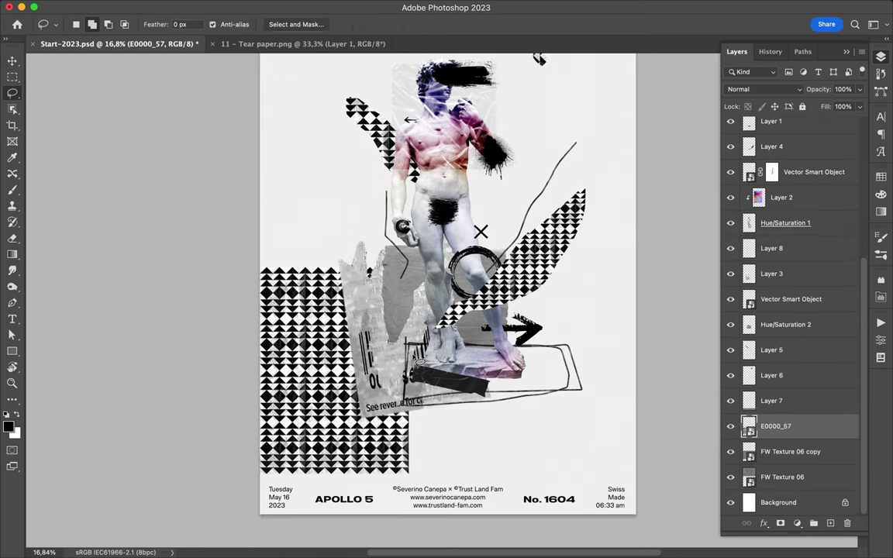
{"action": "key", "text": "ctrl+j"}
{"action": "left_click", "coordinate": [499, 217]}
{"action": "left_click", "coordinate": [730, 452]}
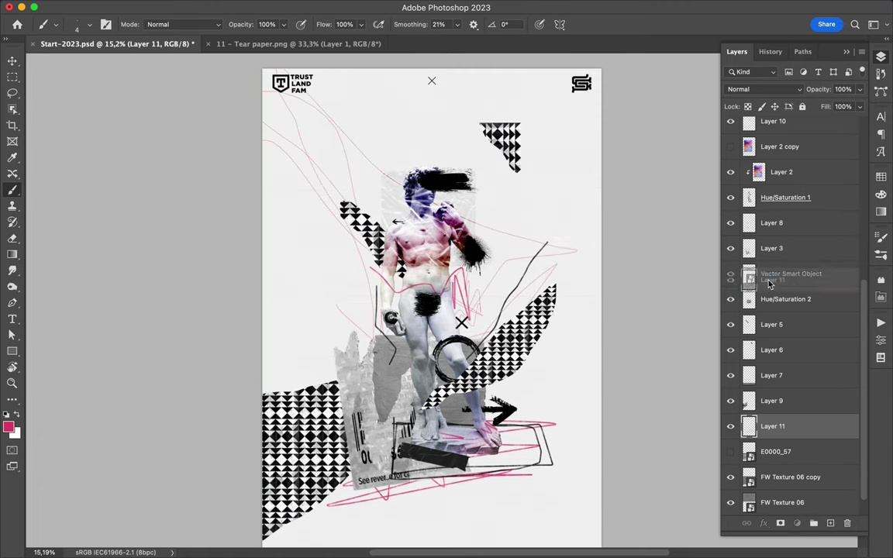
- Move Layer 11 above Hue/Saturation 2 and shrink the brush to size 1
{"action": "left_click_drag", "start_coordinate": [772, 426], "coordinate": [773, 299]}
{"action": "right_click", "coordinate": [273, 97]}
{"action": "key", "text": "Return"}
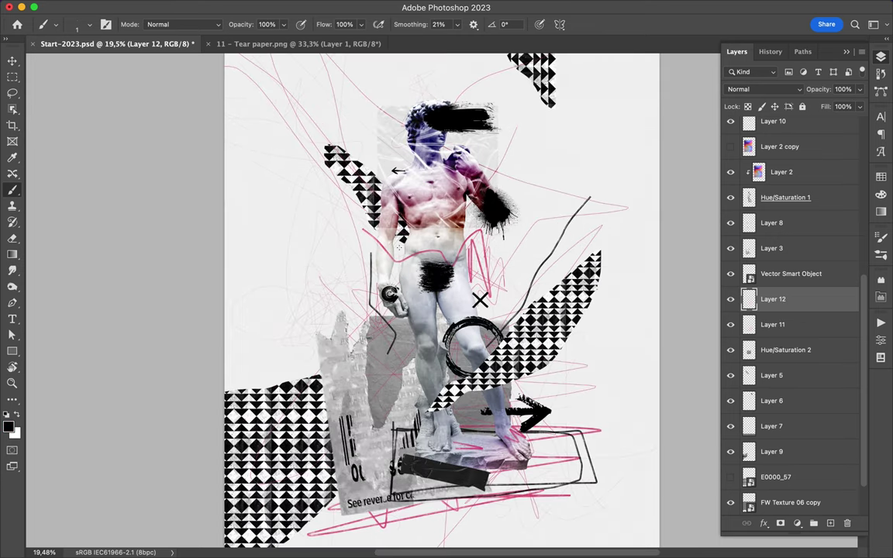
{"action": "key", "text": "ctrl+0"}
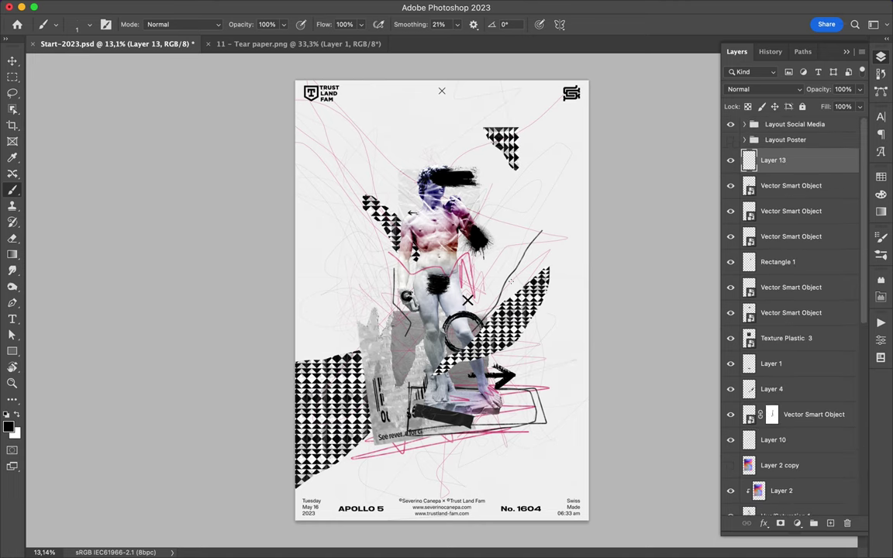
- Paint black strokes across the statue's torso and the poster's right side
{"action": "left_click", "coordinate": [83, 24]}
{"action": "key", "text": "Return"}
{"action": "scroll", "coordinate": [442, 308], "scroll_direction": "up", "scroll_amount": 3}
{"action": "left_click_drag", "start_coordinate": [290, 186], "coordinate": [446, 179]}
{"action": "left_click_drag", "start_coordinate": [454, 252], "coordinate": [538, 314]}
- Pick a new paint colour, draw a straight line on the right side, and shrink the brush to 3
{"action": "scroll", "coordinate": [440, 307], "scroll_direction": "down", "scroll_amount": 2}
{"action": "left_click", "coordinate": [7, 425]}
{"action": "key", "text": "Return"}
{"action": "left_click_drag", "start_coordinate": [488, 279], "coordinate": [632, 206]}
{"action": "left_click", "coordinate": [83, 24]}
{"action": "type", "text": "3"}
{"action": "key", "text": "Return"}
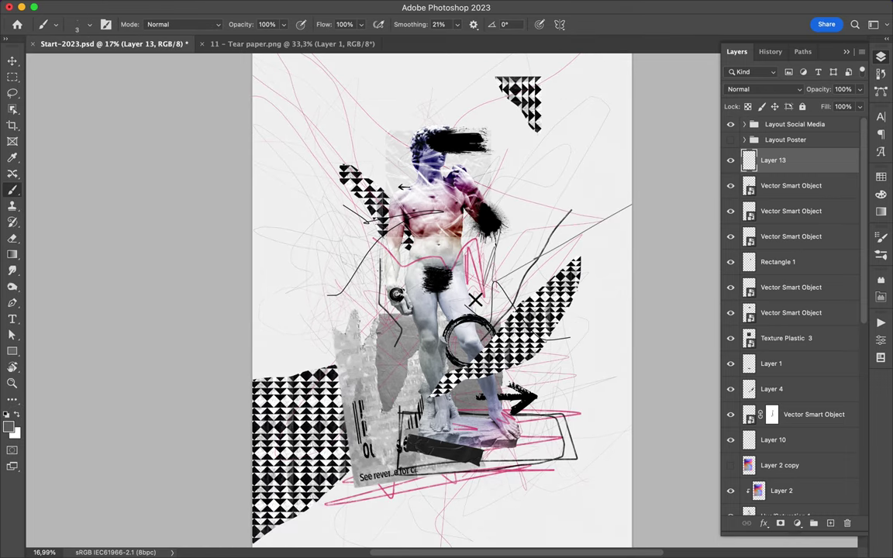
- Clip Texture Plastic 3 to Layer 2 by moving it directly above that layer
{"action": "scroll", "coordinate": [532, 101], "scroll_direction": "up", "scroll_amount": 5}
{"action": "key", "text": "v"}
{"action": "left_click_drag", "start_coordinate": [787, 338], "coordinate": [791, 466]}
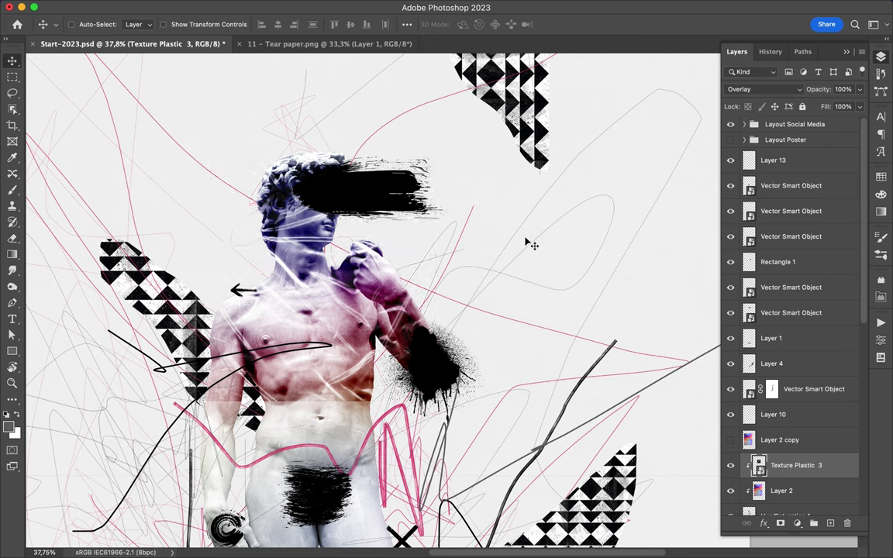
- On a new layer, hand-letter DAVID beside the statue's head with the small brush
{"action": "key", "text": "b"}
{"action": "key", "text": "ctrl+shift+alt+n"}
{"action": "mouse_move", "coordinate": [482, 227]}
{"action": "left_mouse_down"}
{"action": "mouse_move", "coordinate": [484, 253]}
{"action": "mouse_move", "coordinate": [531, 249]}
{"action": "mouse_move", "coordinate": [545, 216]}
{"action": "mouse_move", "coordinate": [574, 246]}
{"action": "left_mouse_up"}
{"action": "scroll", "coordinate": [574, 241], "scroll_direction": "down", "scroll_amount": 3}
{"action": "scroll", "coordinate": [574, 240], "scroll_direction": "up", "scroll_amount": 5}
{"action": "mouse_move", "coordinate": [333, 112]}
{"action": "left_mouse_down"}
{"action": "mouse_move", "coordinate": [337, 161]}
{"action": "mouse_move", "coordinate": [370, 148]}
{"action": "mouse_move", "coordinate": [381, 109]}
{"action": "mouse_move", "coordinate": [407, 155]}
{"action": "left_mouse_up"}
{"action": "mouse_move", "coordinate": [405, 101]}
{"action": "left_mouse_down"}
{"action": "mouse_move", "coordinate": [404, 142]}
{"action": "mouse_move", "coordinate": [457, 113]}
{"action": "mouse_move", "coordinate": [461, 128]}
{"action": "left_mouse_up"}
- Choose a chisel-style tape brush from the brush presets
{"action": "scroll", "coordinate": [403, 178], "scroll_direction": "down", "scroll_amount": 5}
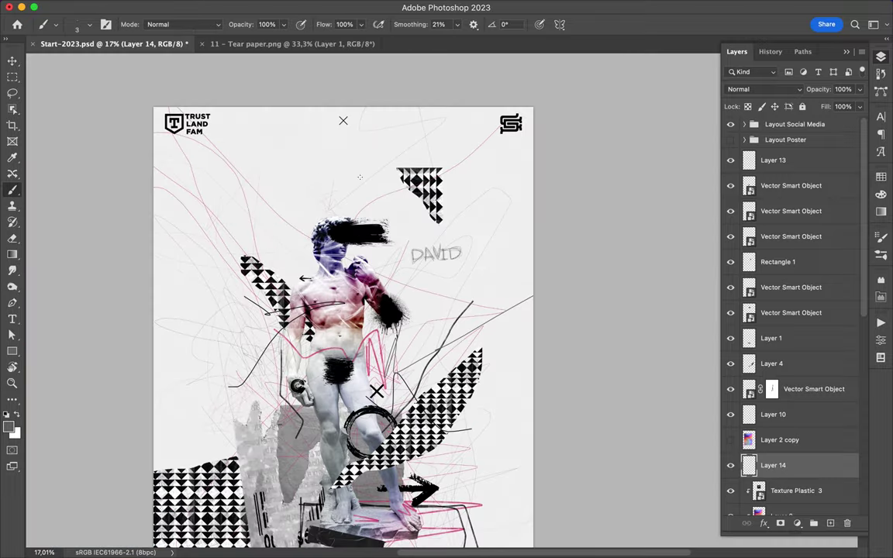
{"action": "scroll", "coordinate": [360, 177], "scroll_direction": "down", "scroll_amount": 2}
{"action": "scroll", "coordinate": [204, 219], "scroll_direction": "down", "scroll_amount": 2}
{"action": "right_click", "coordinate": [41, 250]}
{"action": "scroll", "coordinate": [93, 194], "scroll_direction": "down", "scroll_amount": 3}
{"action": "left_click", "coordinate": [85, 147]}
{"action": "key", "text": "Return"}
- Paint chunky black tape bars beside the statue's head and around its lower body
{"action": "mouse_move", "coordinate": [225, 138]}
{"action": "left_mouse_down"}
{"action": "mouse_move", "coordinate": [261, 176]}
{"action": "mouse_move", "coordinate": [286, 183]}
{"action": "mouse_move", "coordinate": [298, 167]}
{"action": "left_mouse_up"}
{"action": "left_click_drag", "start_coordinate": [229, 192], "coordinate": [232, 218]}
{"action": "left_click_drag", "start_coordinate": [464, 376], "coordinate": [512, 434]}
{"action": "left_click_drag", "start_coordinate": [491, 411], "coordinate": [498, 456]}
{"action": "left_click_drag", "start_coordinate": [430, 287], "coordinate": [415, 332]}
{"action": "scroll", "coordinate": [344, 303], "scroll_direction": "down", "scroll_amount": 3}
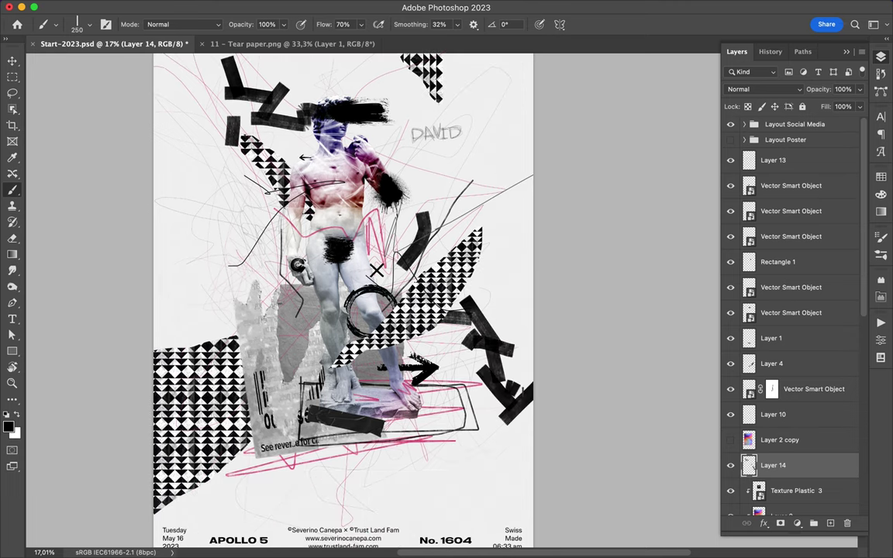
{"action": "scroll", "coordinate": [465, 364], "scroll_direction": "up", "scroll_amount": 4}
{"action": "scroll", "coordinate": [465, 349], "scroll_direction": "down", "scroll_amount": 5}
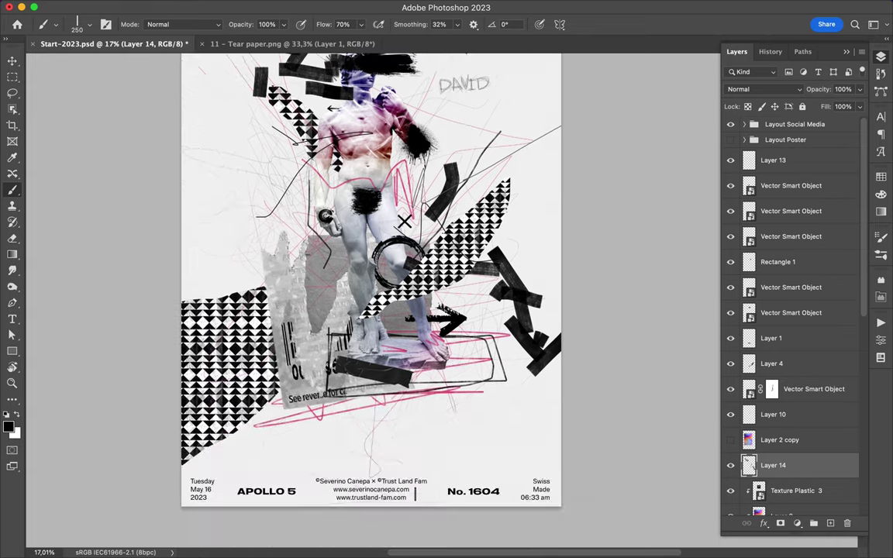
{"action": "scroll", "coordinate": [504, 388], "scroll_direction": "up", "scroll_amount": 5}
{"action": "scroll", "coordinate": [529, 457], "scroll_direction": "down", "scroll_amount": 3}
{"action": "scroll", "coordinate": [596, 499], "scroll_direction": "down", "scroll_amount": 2}
{"action": "left_click", "coordinate": [56, 24]}
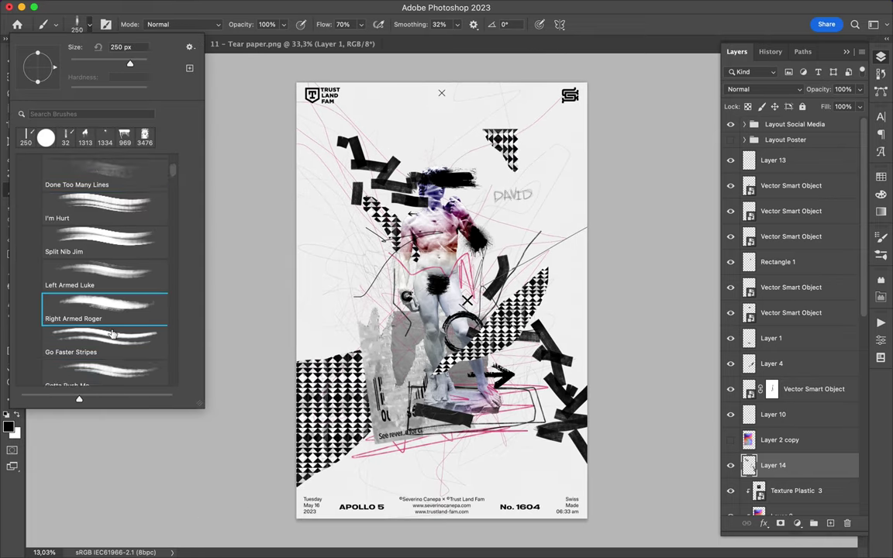
- Choose a broad textured brush and set pink from Swatches as the paint colour
{"action": "scroll", "coordinate": [102, 242], "scroll_direction": "down", "scroll_amount": 5}
{"action": "double_click", "coordinate": [102, 242]}
{"action": "left_click", "coordinate": [881, 177]}
{"action": "left_click", "coordinate": [741, 152]}
{"action": "left_click", "coordinate": [881, 56]}
- Paint pink strokes on Layer 15 across the chest, top-left and right edge
{"action": "left_click_drag", "start_coordinate": [493, 446], "coordinate": [565, 446]}
{"action": "left_click_drag", "start_coordinate": [578, 358], "coordinate": [500, 347]}
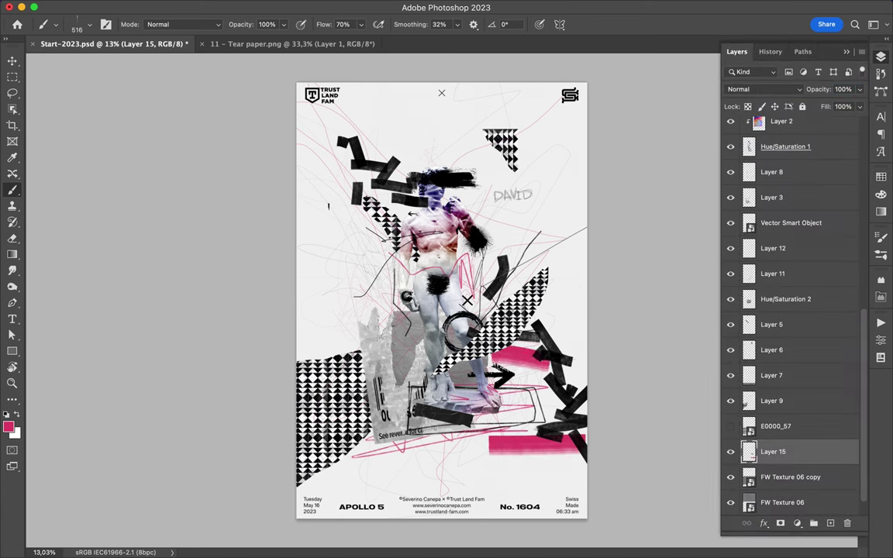
{"action": "left_click_drag", "start_coordinate": [289, 159], "coordinate": [437, 149]}
{"action": "left_click_drag", "start_coordinate": [504, 245], "coordinate": [452, 226]}
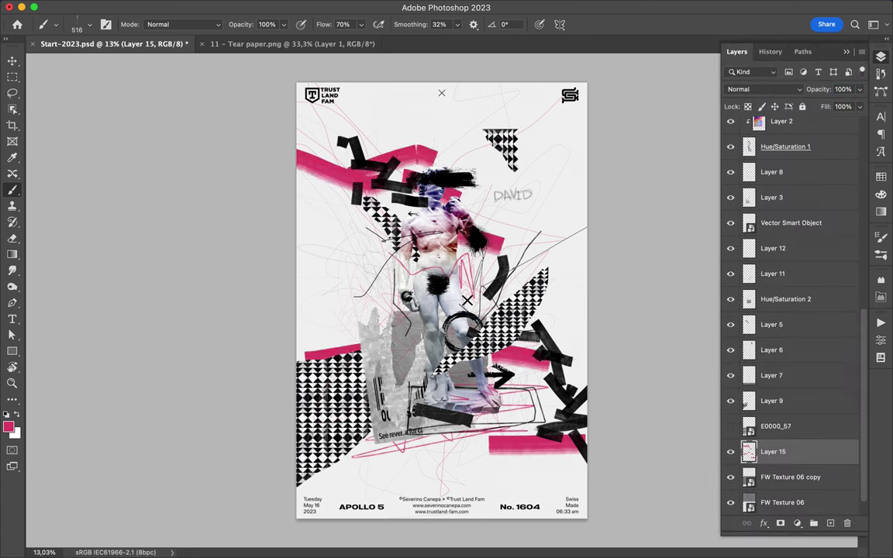
- On new Layer 16, paint pink patches at lower left and cover the upper-right corner
{"action": "key", "text": "ctrl+shift+alt+n"}
{"action": "left_click_drag", "start_coordinate": [305, 356], "coordinate": [388, 358]}
{"action": "left_click_drag", "start_coordinate": [342, 419], "coordinate": [411, 361]}
{"action": "left_click_drag", "start_coordinate": [455, 252], "coordinate": [458, 265]}
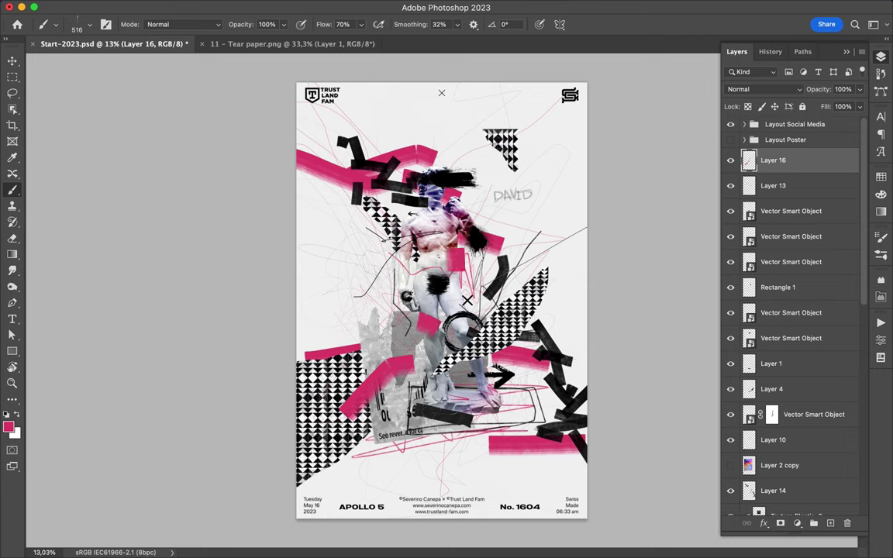
{"action": "left_click_drag", "start_coordinate": [335, 338], "coordinate": [347, 341]}
{"action": "left_click_drag", "start_coordinate": [547, 97], "coordinate": [562, 183]}
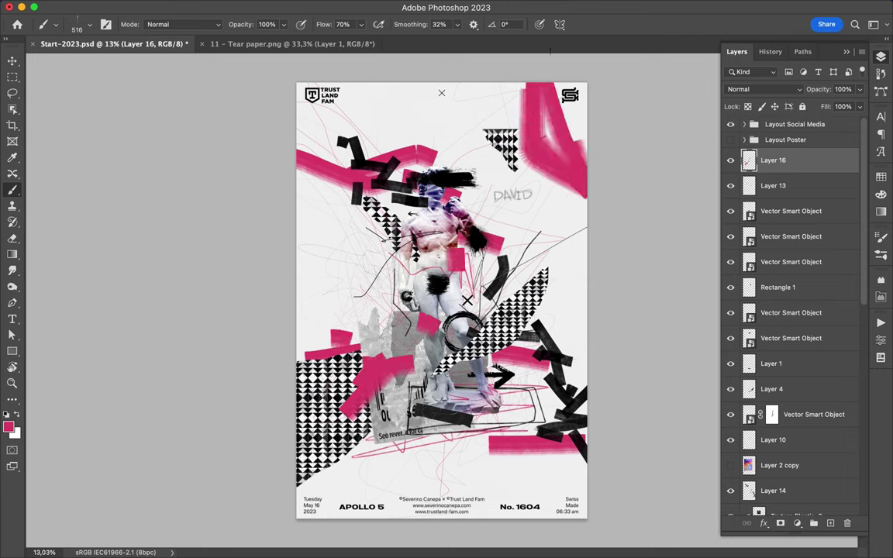
{"action": "mouse_move", "coordinate": [345, 272]}
{"action": "left_mouse_down"}
{"action": "mouse_move", "coordinate": [351, 281]}
{"action": "mouse_move", "coordinate": [335, 243]}
{"action": "left_mouse_up"}
{"action": "left_click_drag", "start_coordinate": [349, 353], "coordinate": [365, 351]}
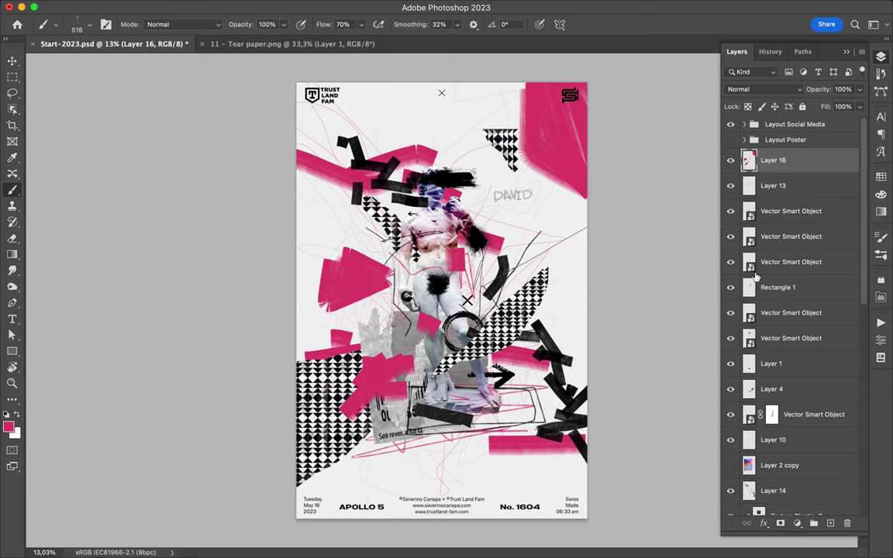
- Add Layer 17, reset the colours, pick a Hard Round brush and make white the paint colour
{"action": "key", "text": "ctrl+shift+alt+n"}
{"action": "key", "text": "d"}
{"action": "left_click", "coordinate": [87, 24]}
{"action": "scroll", "coordinate": [86, 232], "scroll_direction": "up", "scroll_amount": 5}
{"action": "left_click", "coordinate": [70, 230]}
{"action": "key", "text": "Return"}
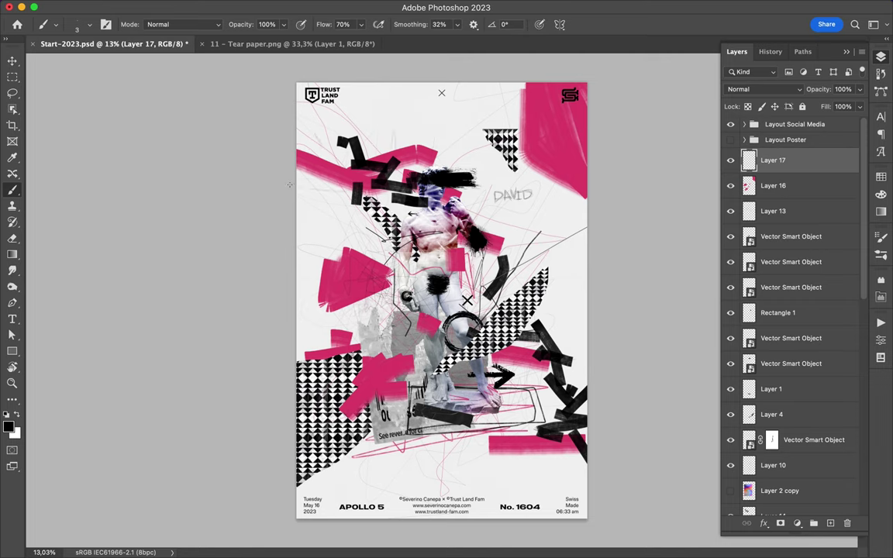
{"action": "key", "text": "x"}
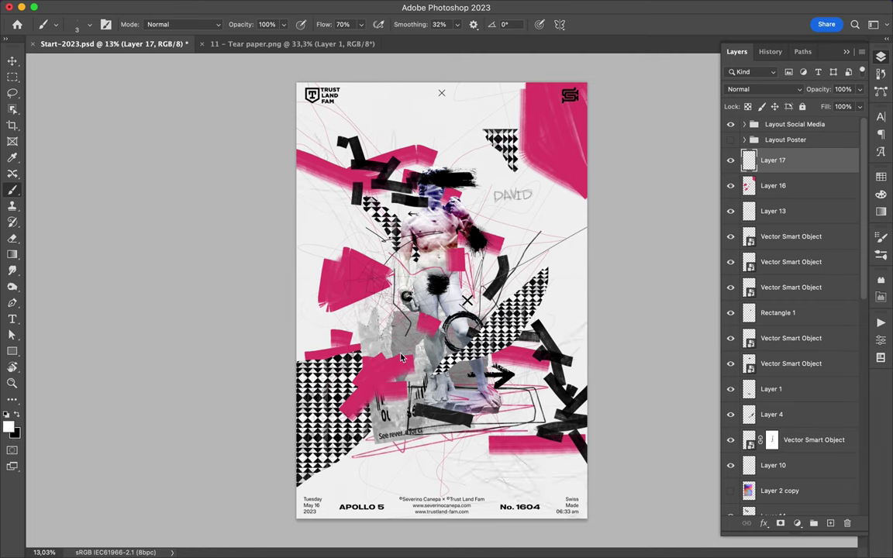
- Set the Hard Round brush size down to 3 px
{"action": "left_click", "coordinate": [80, 24]}
{"action": "double_click", "coordinate": [108, 221]}
{"action": "key", "text": "ctrl+plus"}
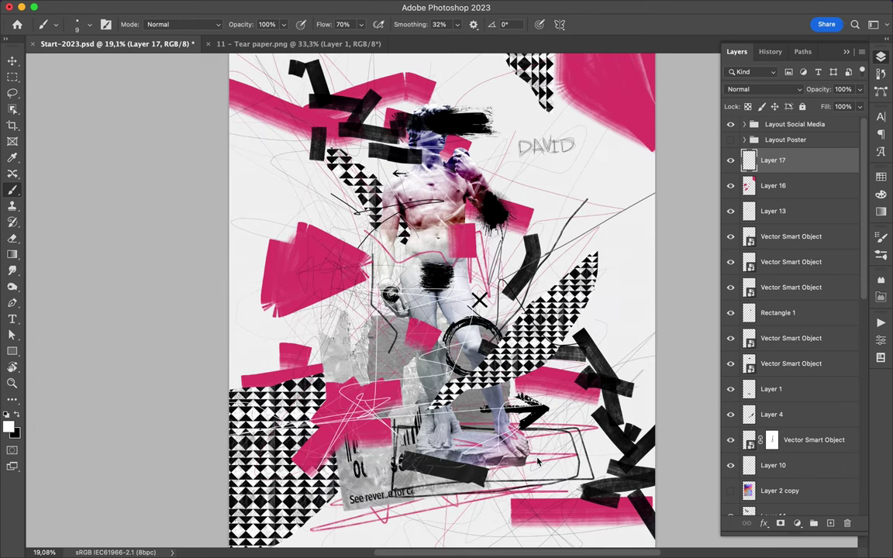
{"action": "scroll", "coordinate": [481, 474], "scroll_direction": "up", "scroll_amount": 5}
{"action": "key", "text": "bracketleft"}
{"action": "key", "text": "bracketleft"}
{"action": "key", "text": "bracketleft"}
{"action": "left_click", "coordinate": [81, 24]}
{"action": "key", "text": "Return"}
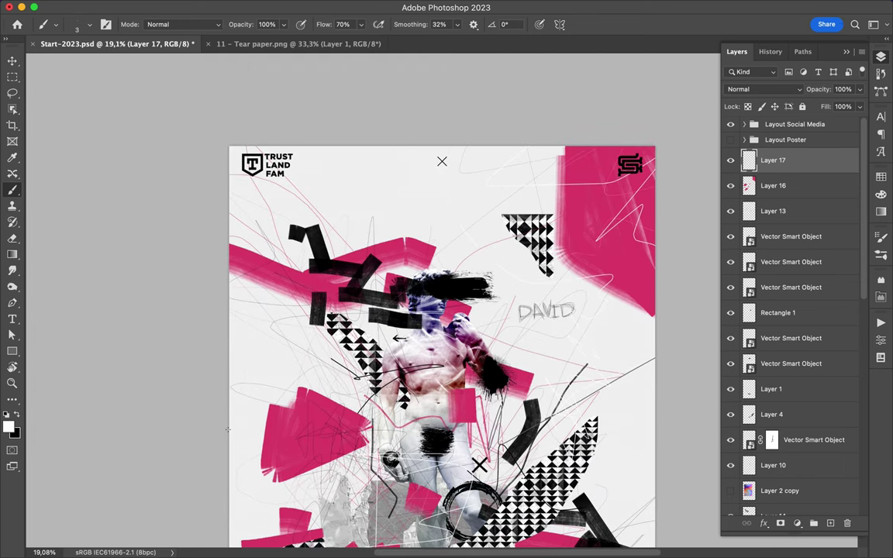
- Switch to black and draw a scribbled box around APOLLO 5 in the footer
{"action": "left_click", "coordinate": [18, 417]}
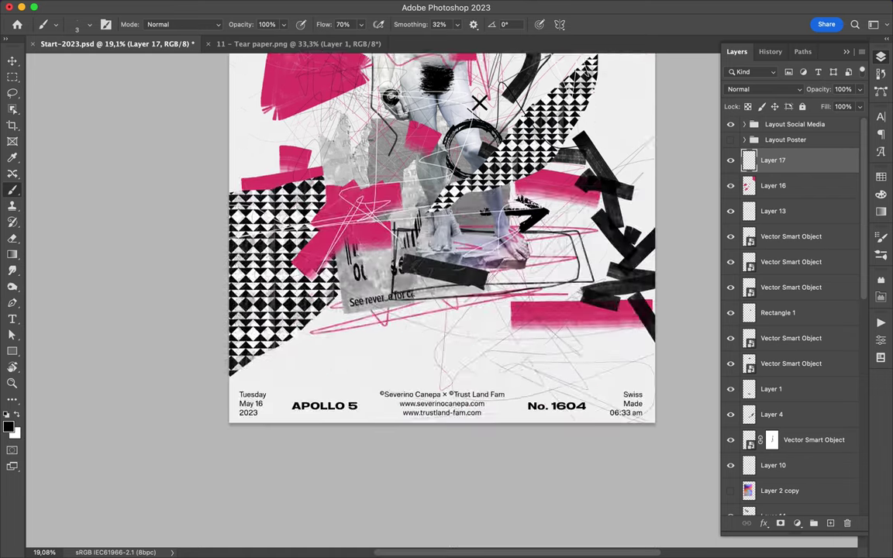
{"action": "scroll", "coordinate": [233, 171], "scroll_direction": "down", "scroll_amount": 10}
{"action": "scroll", "coordinate": [307, 323], "scroll_direction": "up", "scroll_amount": 2}
{"action": "left_click_drag", "start_coordinate": [245, 365], "coordinate": [364, 372]}
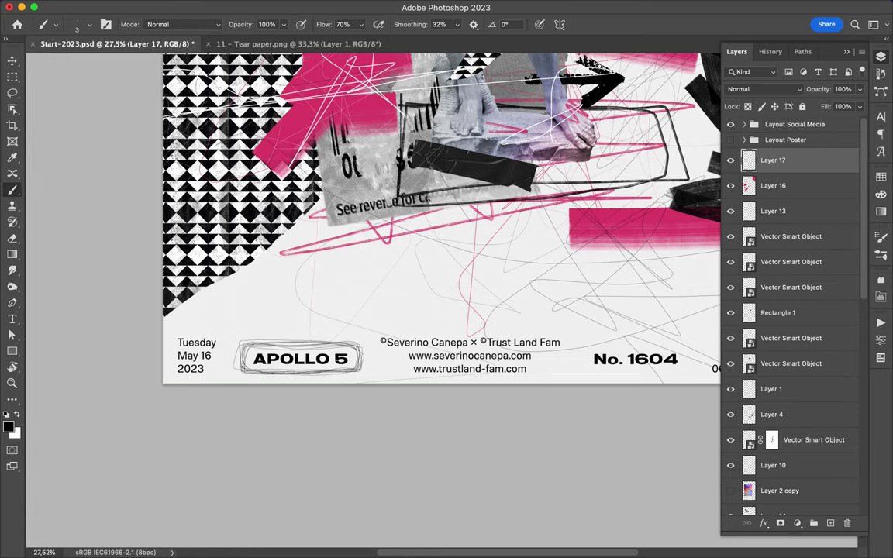
{"action": "key", "text": "v"}
{"action": "scroll", "coordinate": [425, 266], "scroll_direction": "down", "scroll_amount": 5}
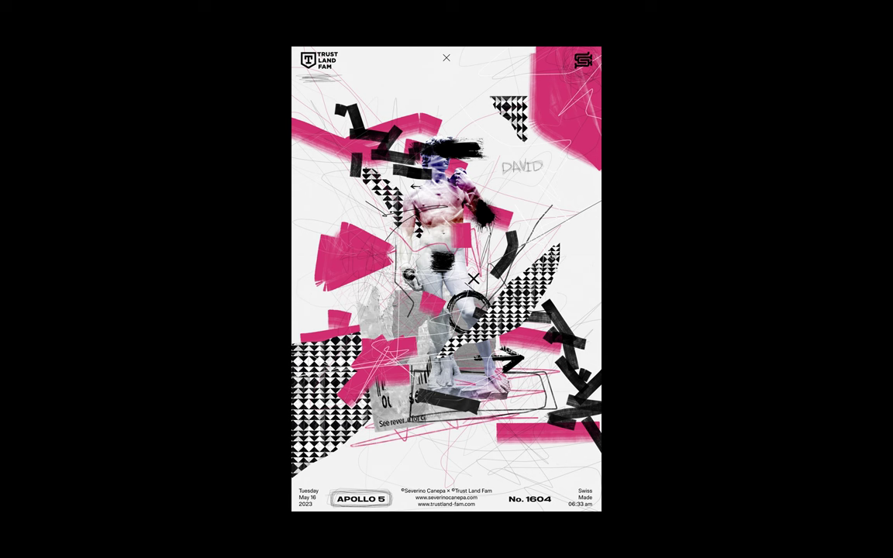